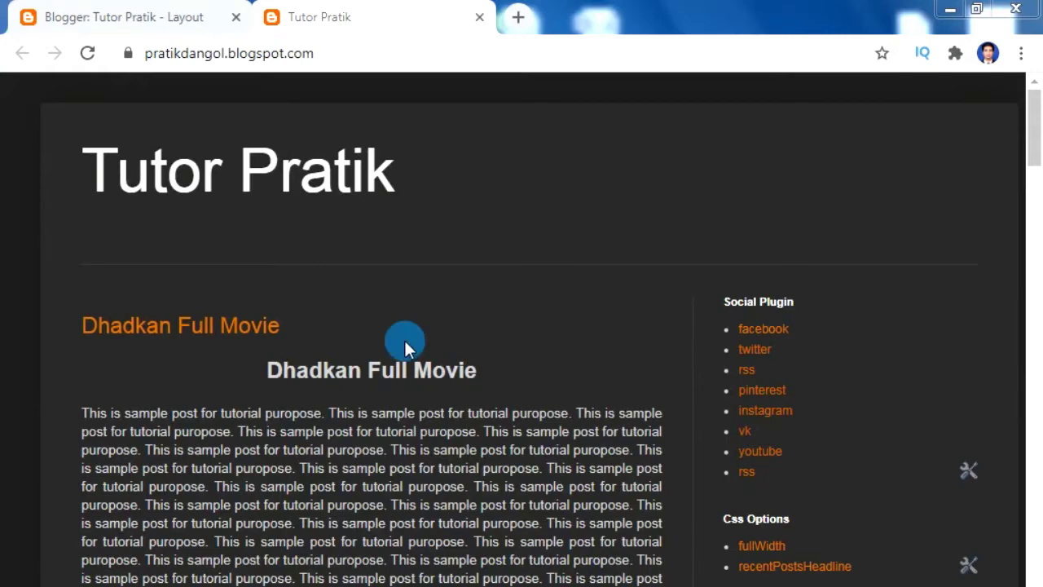
# Step: Switch to the 'Blogger: Tutor Pratik - Layout' browser tab
pyautogui.hotkey('ctrl', 'Tab')
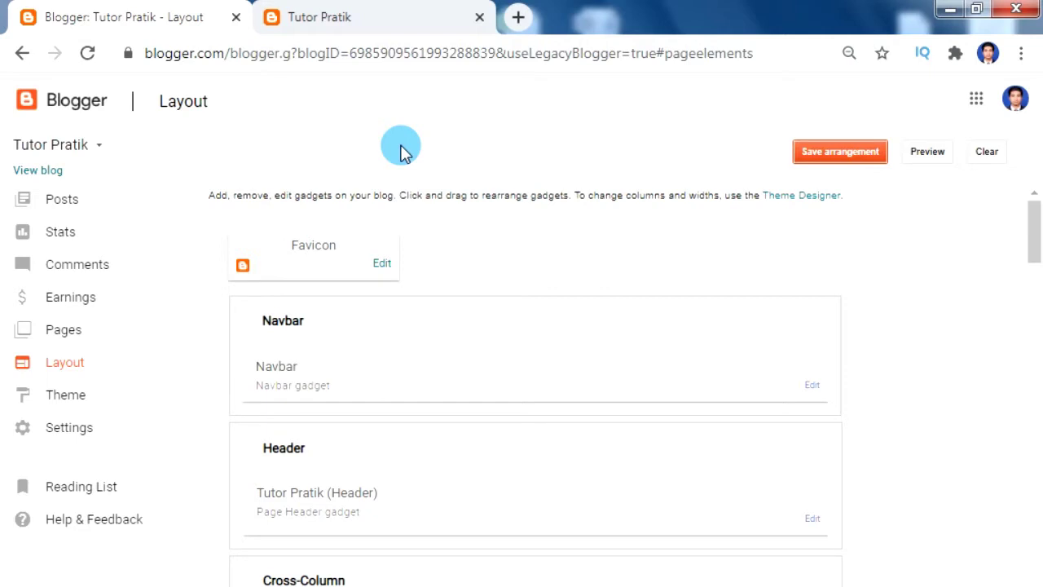
# Step: Switch back to the live Tutor Pratik blog tab
pyautogui.hotkey('ctrl', 'Tab')
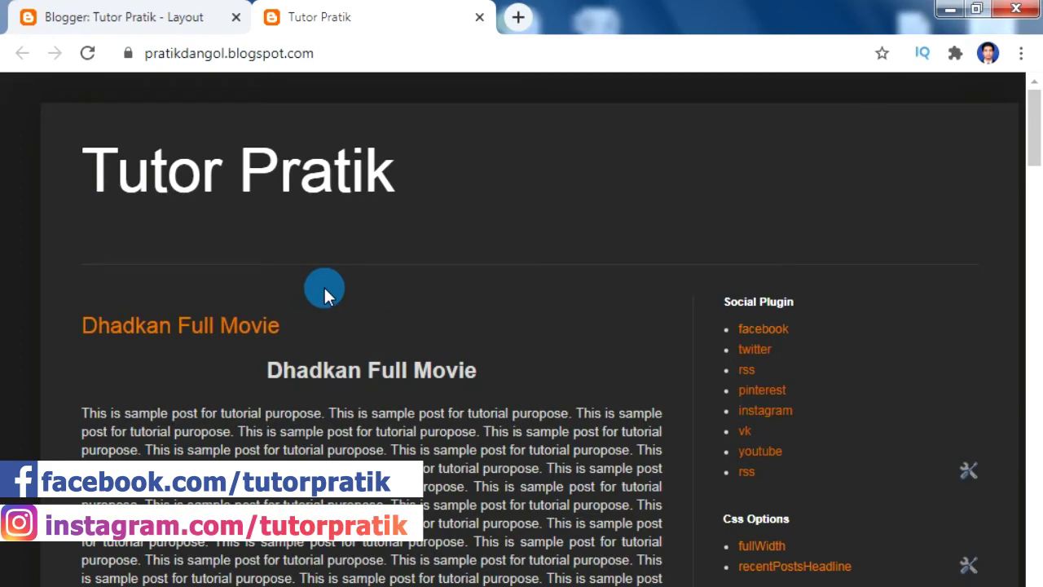
# Step: Add a Pages gadget to the right sidebar with About Us included in its page list
pyautogui.click(130, 15)
pyautogui.scroll(-4, 329, 396)
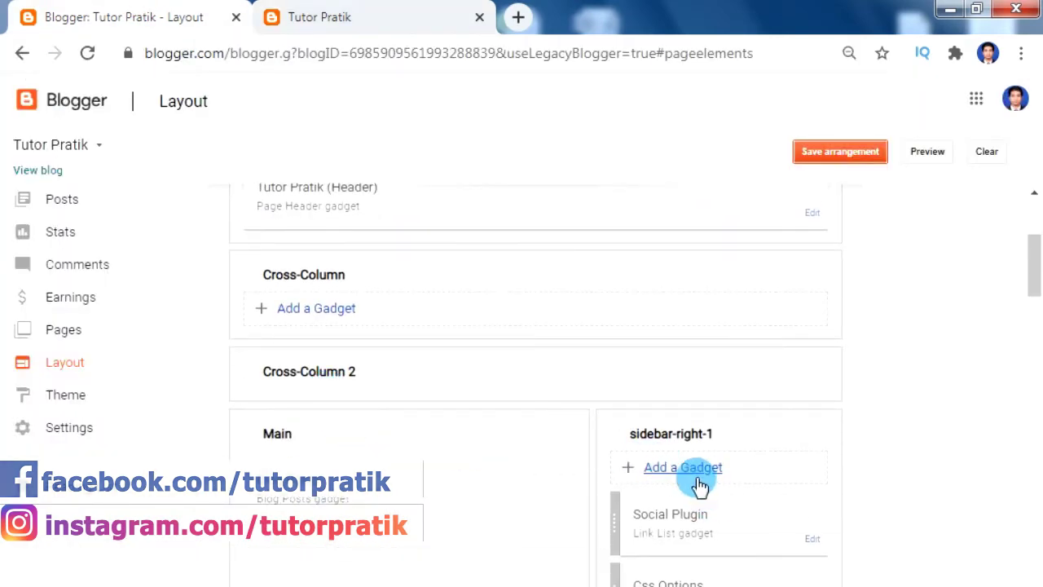
pyautogui.scroll(-1, 699, 484)
pyautogui.click(703, 366)
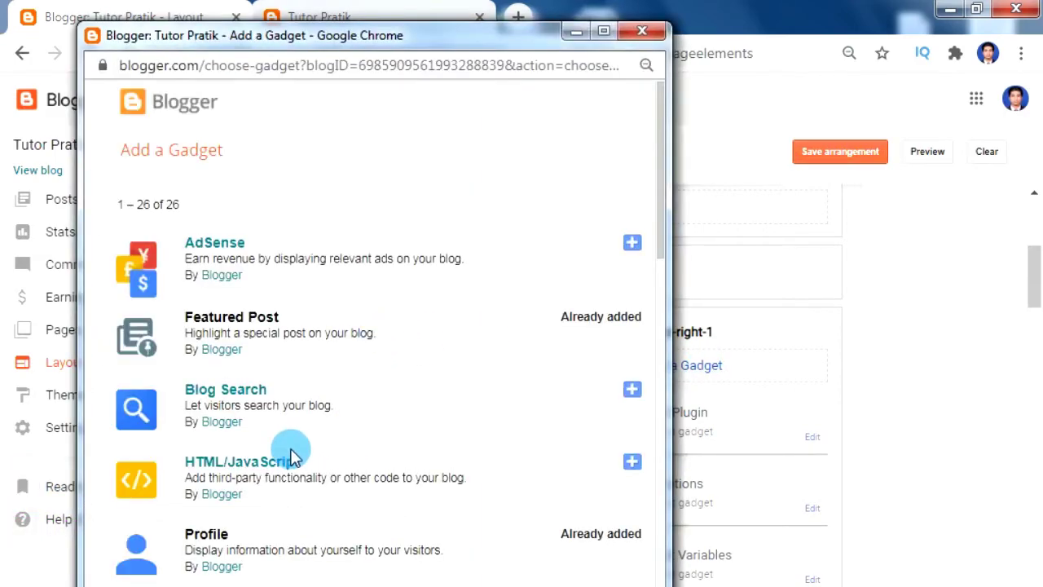
pyautogui.scroll(-5, 294, 457)
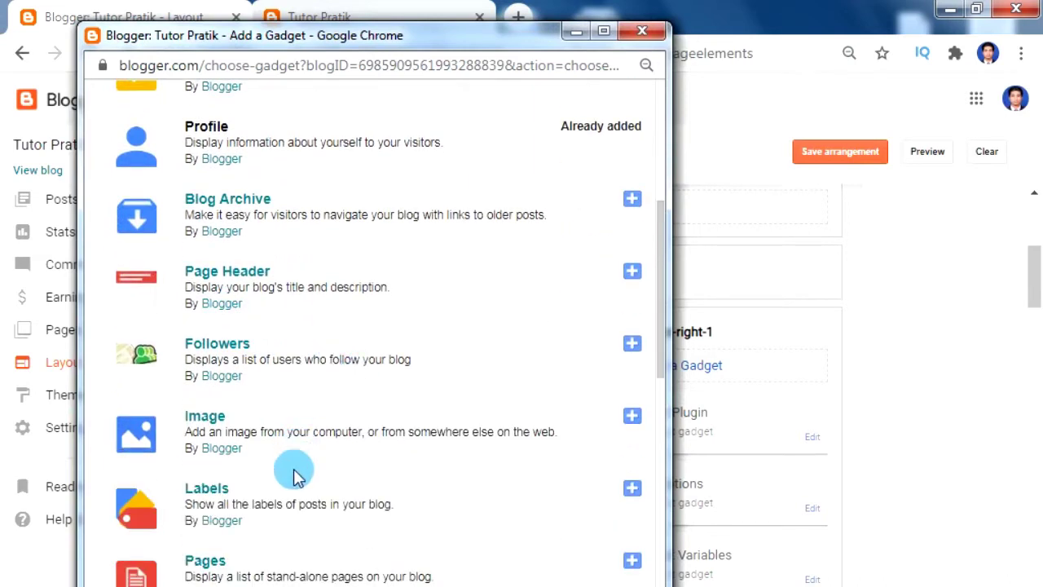
pyautogui.scroll(-1, 295, 475)
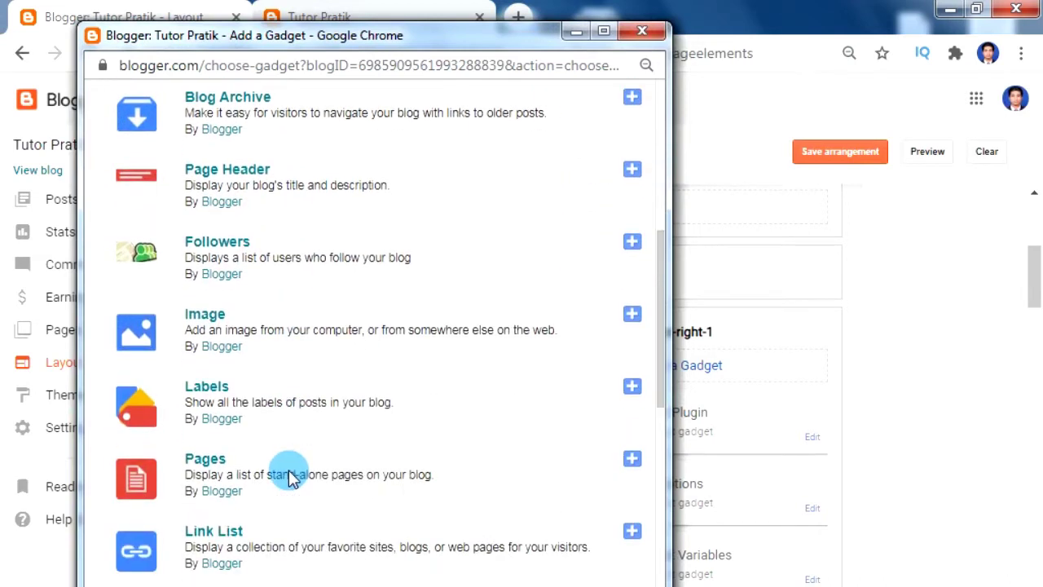
pyautogui.click(634, 459)
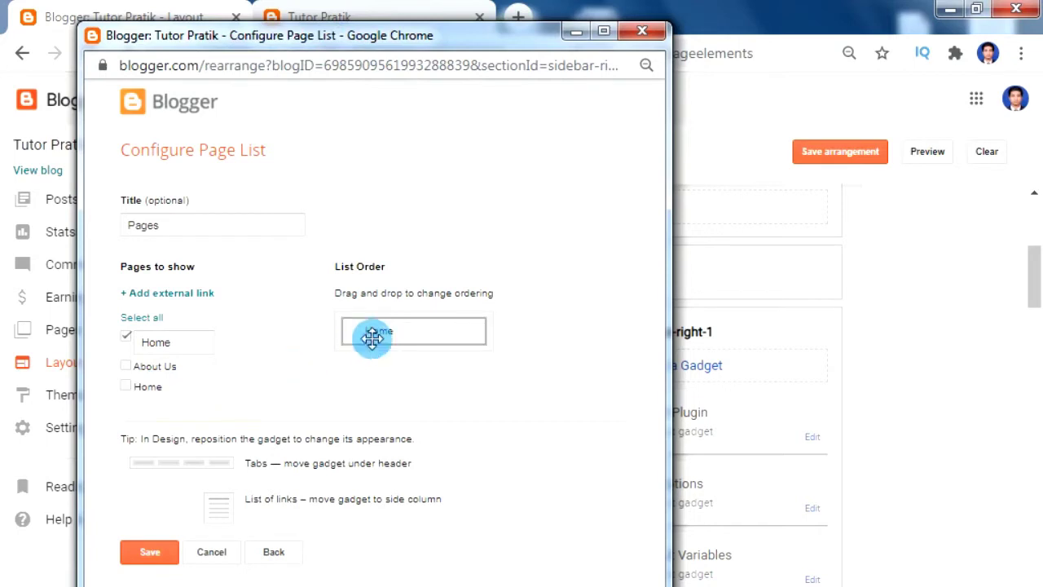
pyautogui.click(126, 368)
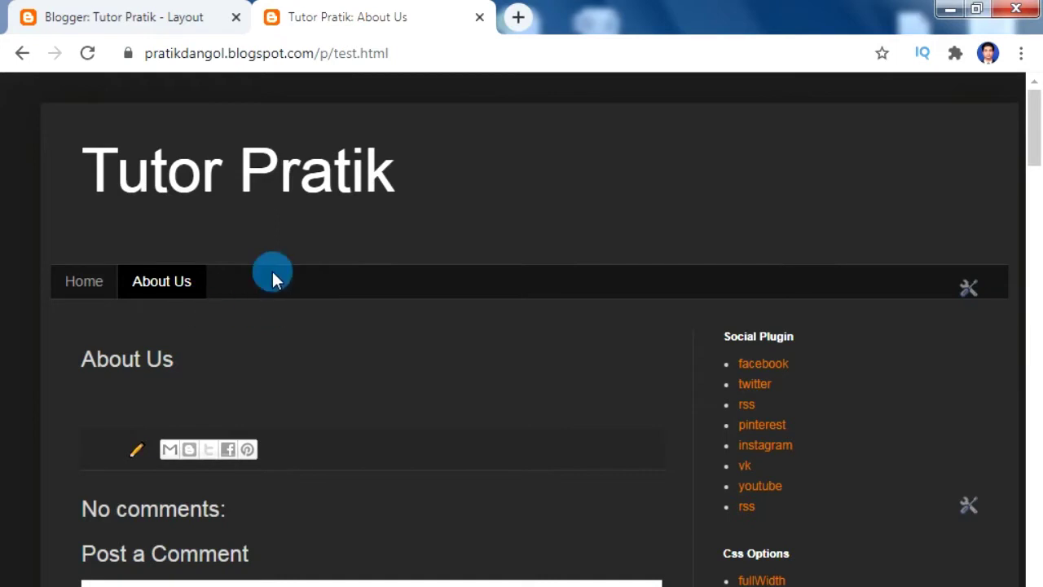
# Step: Create and publish a new page titled 'Contact Us'
pyautogui.click(114, 10)
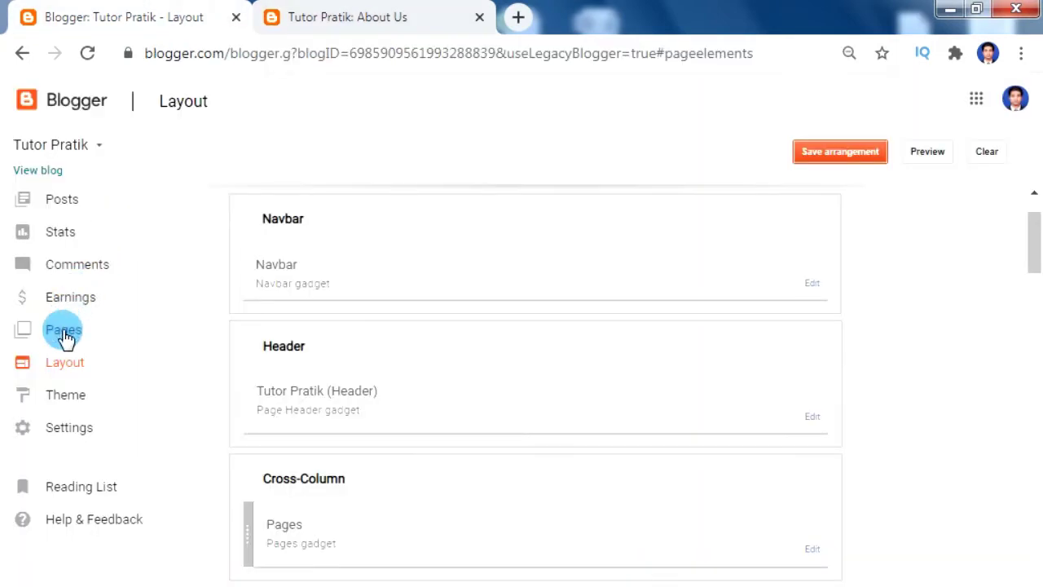
pyautogui.click(65, 331)
pyautogui.click(291, 204)
pyautogui.click(245, 147)
pyautogui.write('Contact Us')
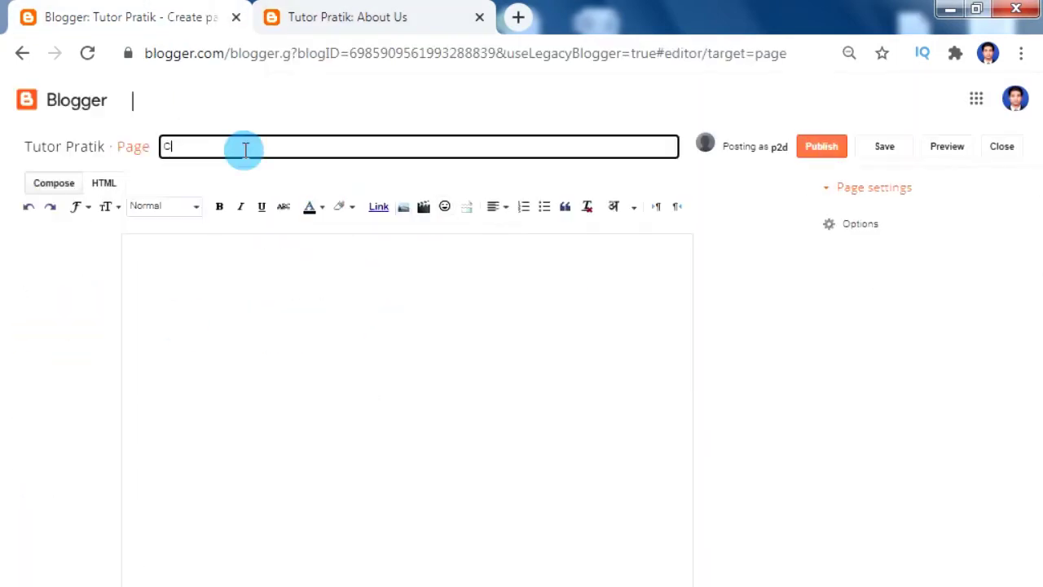
pyautogui.click(821, 146)
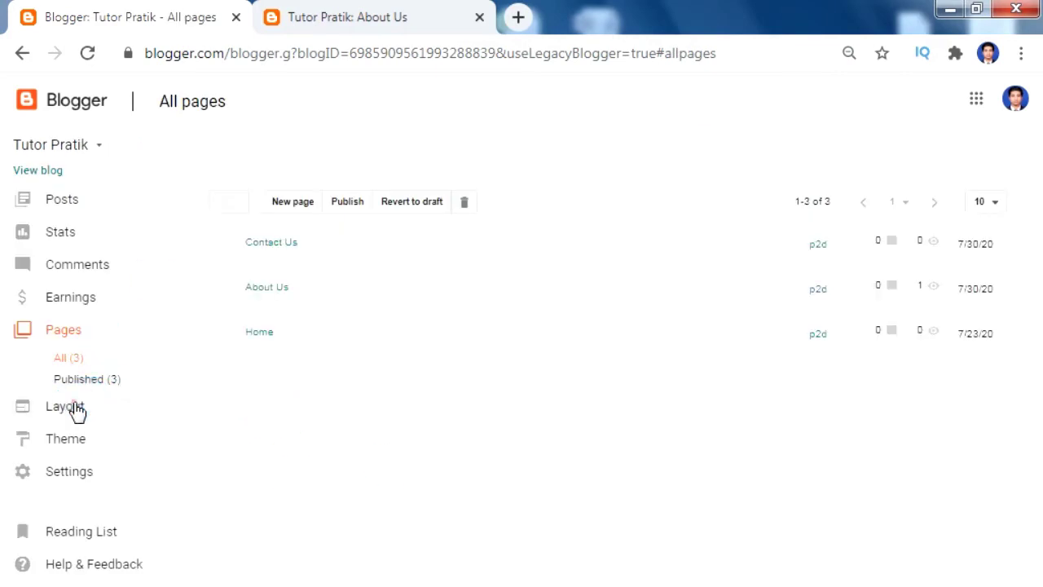
# Step: Reopen the Pages gadget's settings in the Layout editor
pyautogui.click(73, 407)
pyautogui.scroll(-6, 473, 304)
pyautogui.scroll(3, 419, 319)
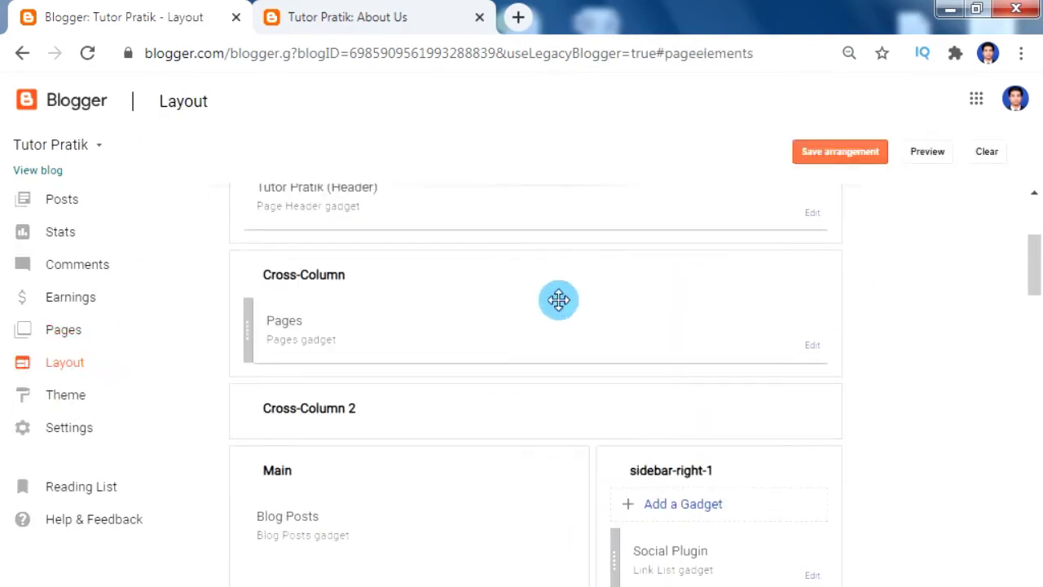
pyautogui.click(813, 348)
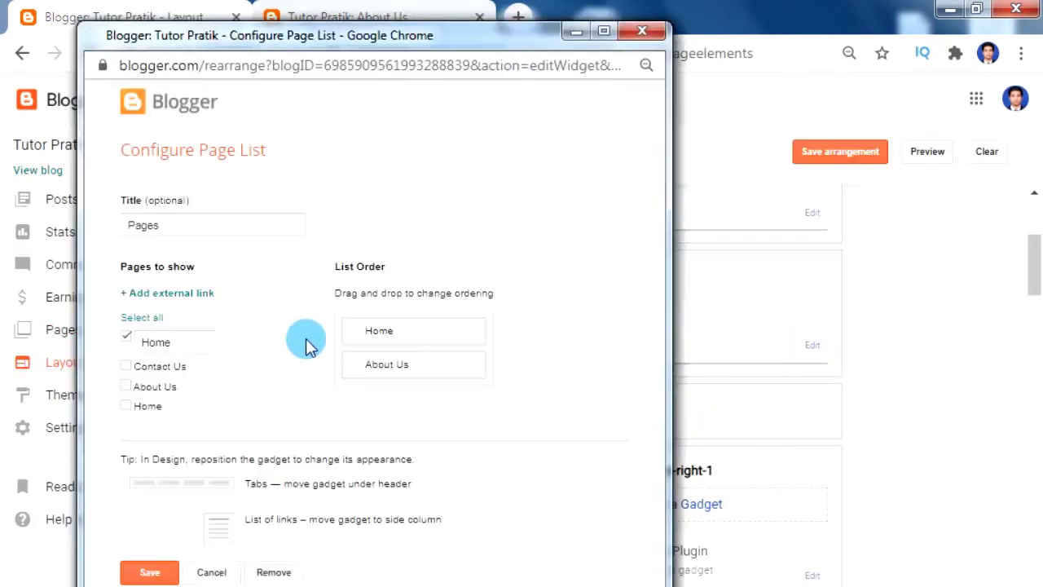
# Step: Include Contact Us in the Pages gadget's page list and save it
pyautogui.click(127, 368)
pyautogui.click(143, 578)
pyautogui.click(363, 12)
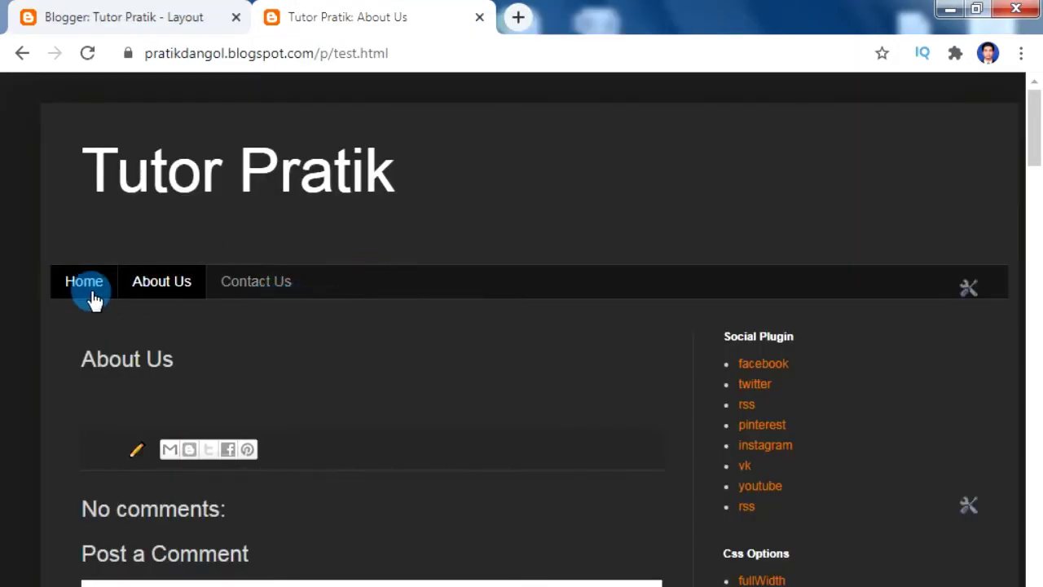
# Step: On the live blog, open the Home, Contact Us and About Us tabs in turn
pyautogui.click(88, 295)
pyautogui.click(280, 284)
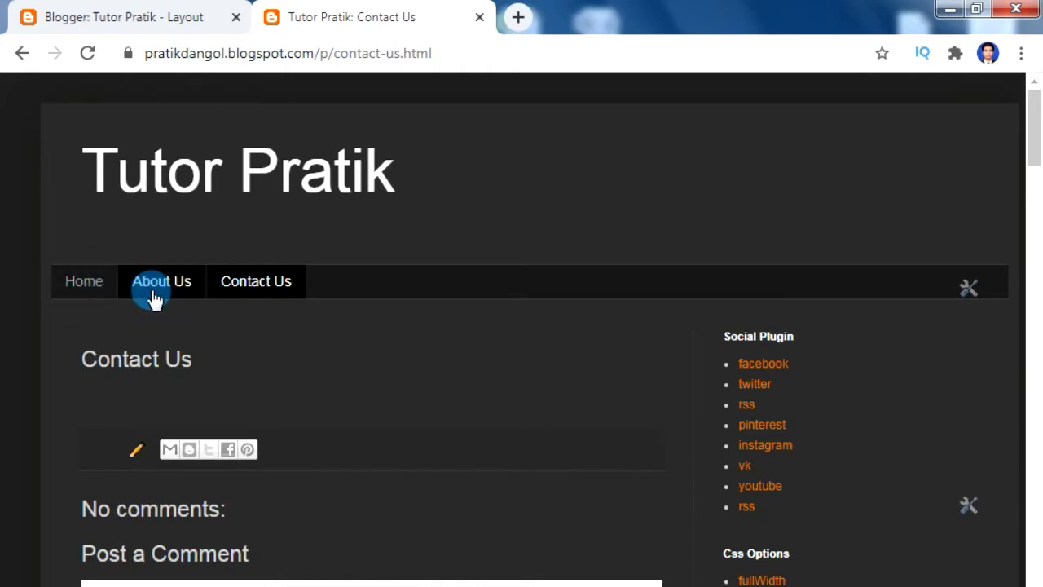
pyautogui.click(226, 299)
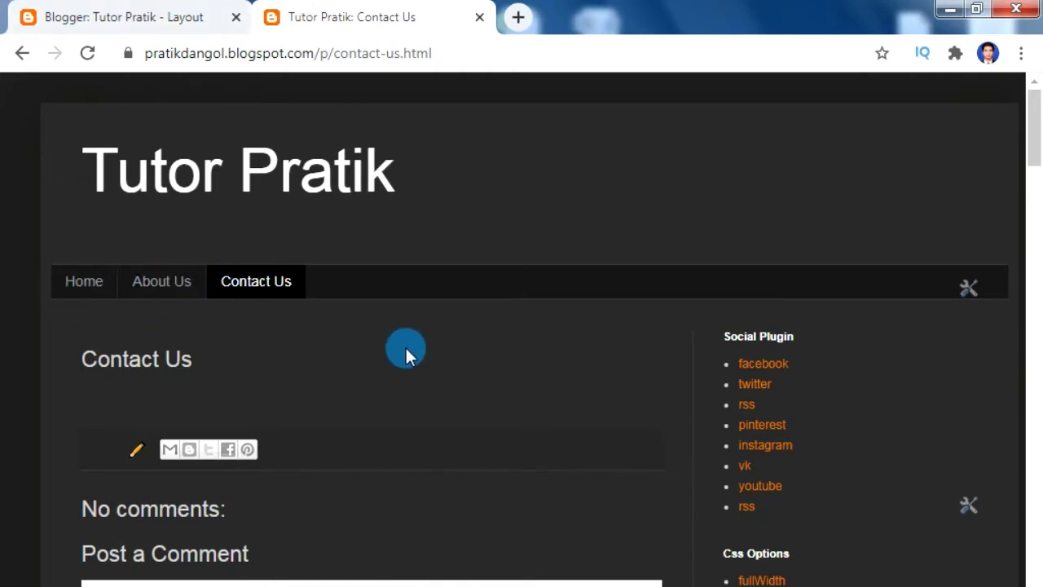
pyautogui.click(161, 281)
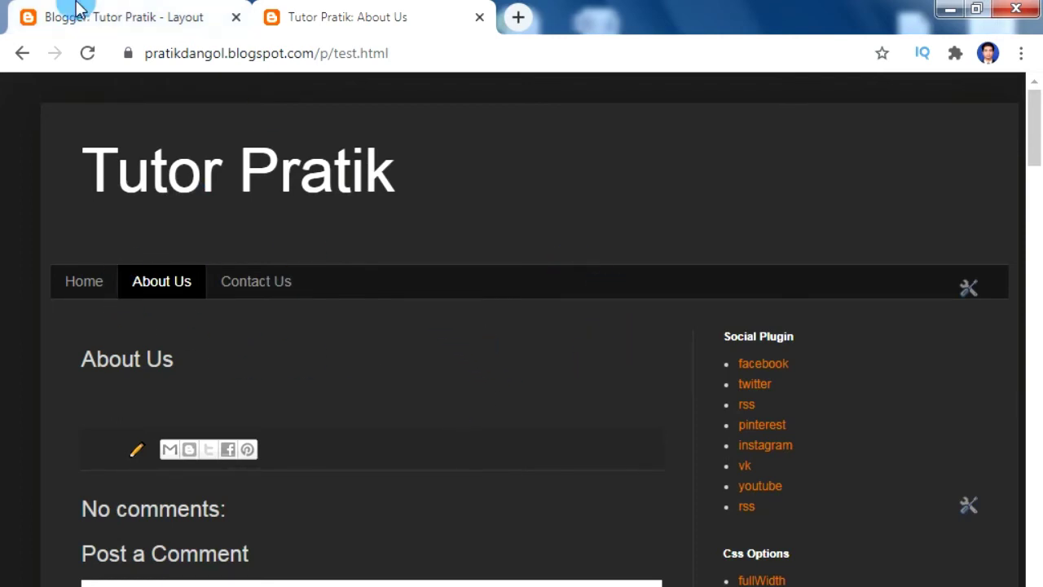
# Step: Add a Link List gadget to the sidebar with a Films link pointing to '#'
pyautogui.click(136, 16)
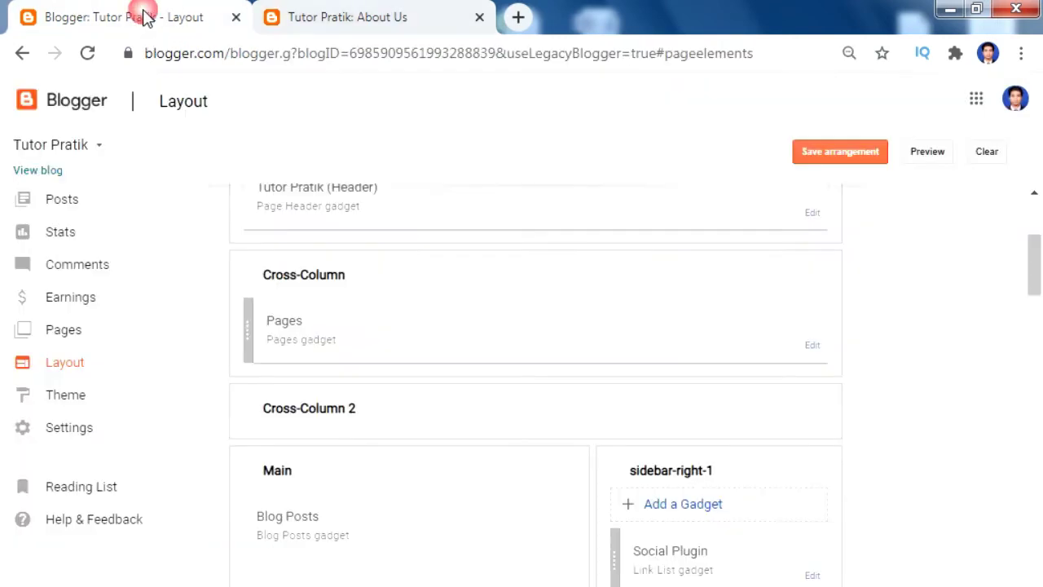
pyautogui.click(708, 520)
pyautogui.scroll(-6, 333, 287)
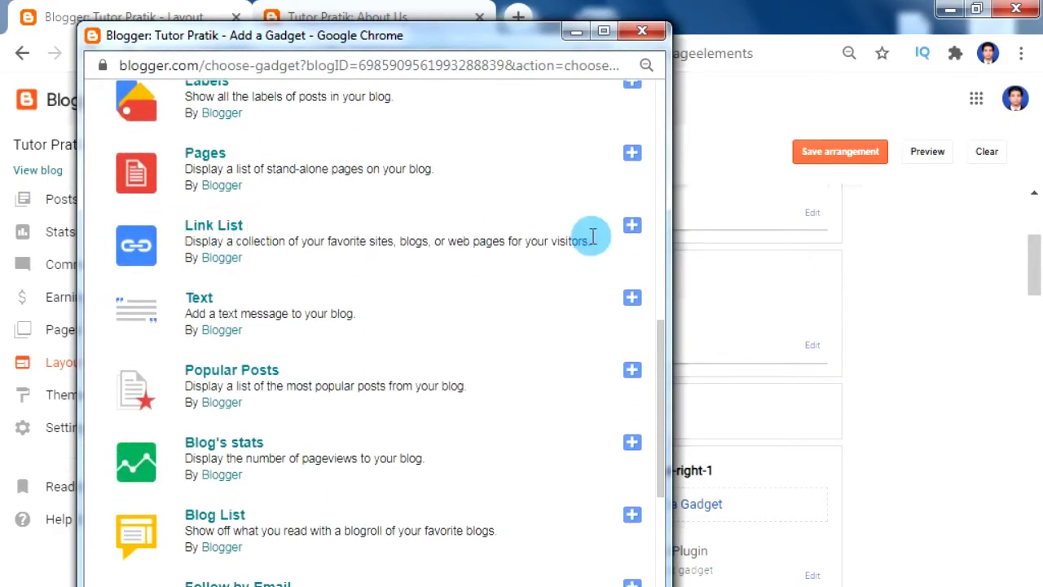
pyautogui.click(633, 230)
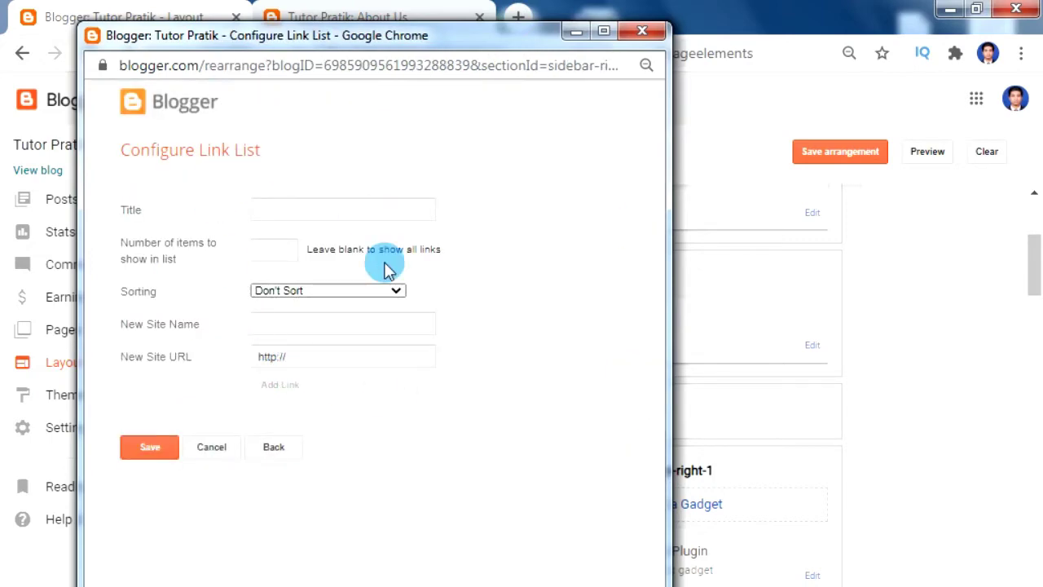
pyautogui.click(282, 325)
pyautogui.write('Films')
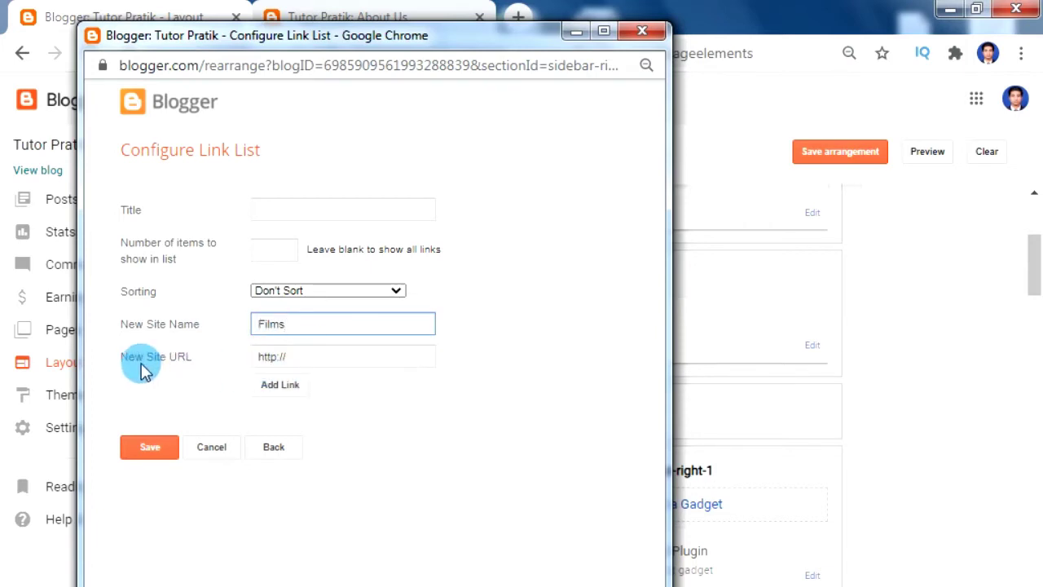
pyautogui.moveTo(311, 356); pyautogui.dragTo(187, 354)
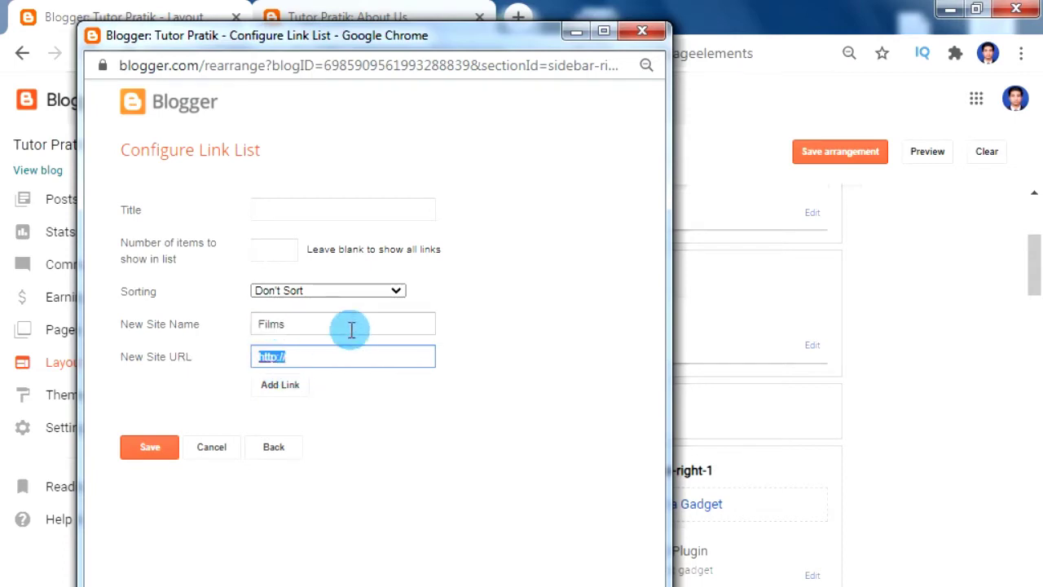
pyautogui.write('#')
pyautogui.click(284, 388)
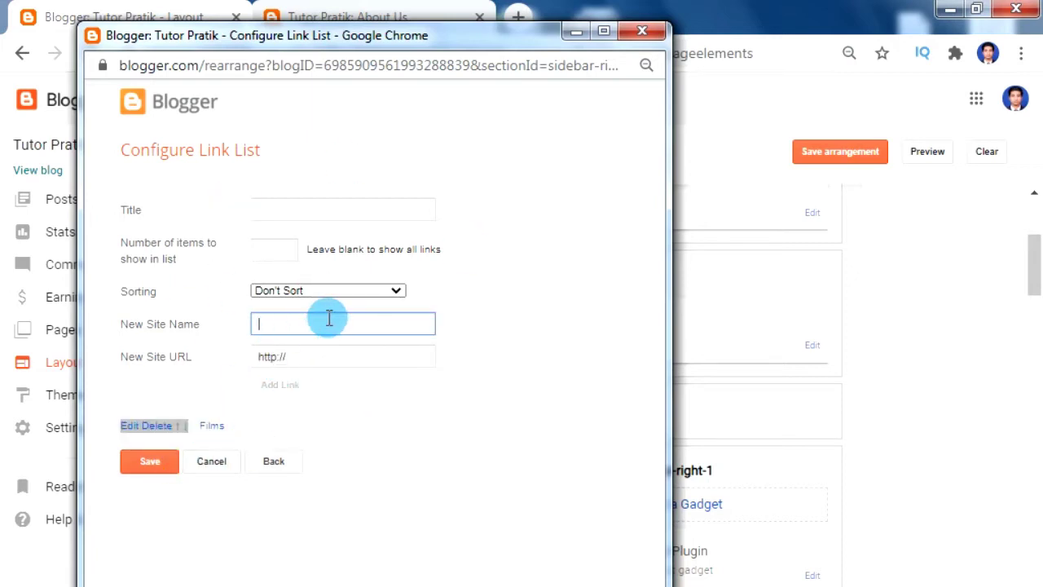
# Step: Add Books and Music links to the list, using '#' as the address
pyautogui.write('Books')
pyautogui.press('Tab')
pyautogui.press('Return')
pyautogui.write('Music')
pyautogui.press('Tab')
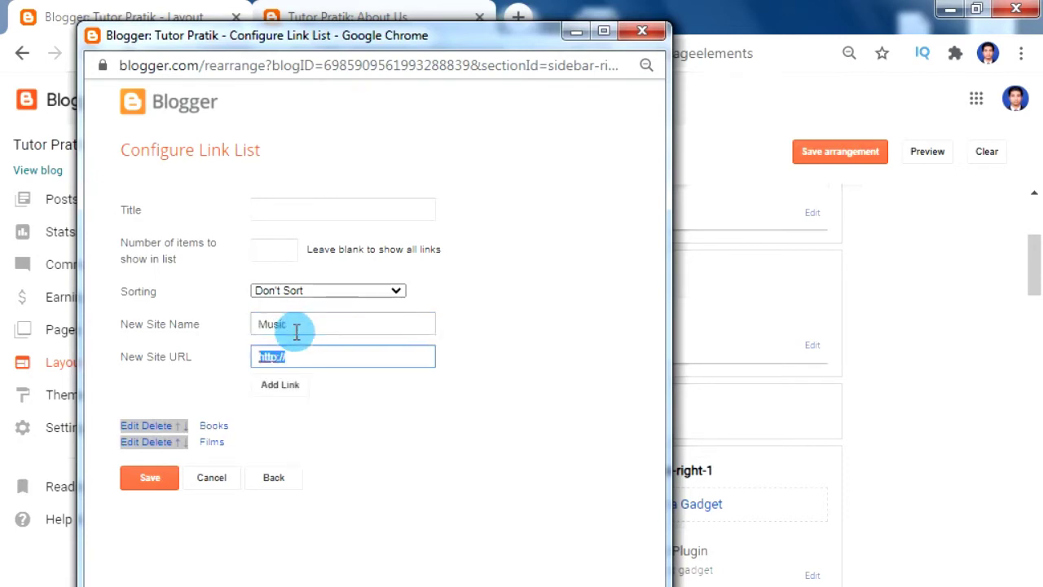
pyautogui.write('#')
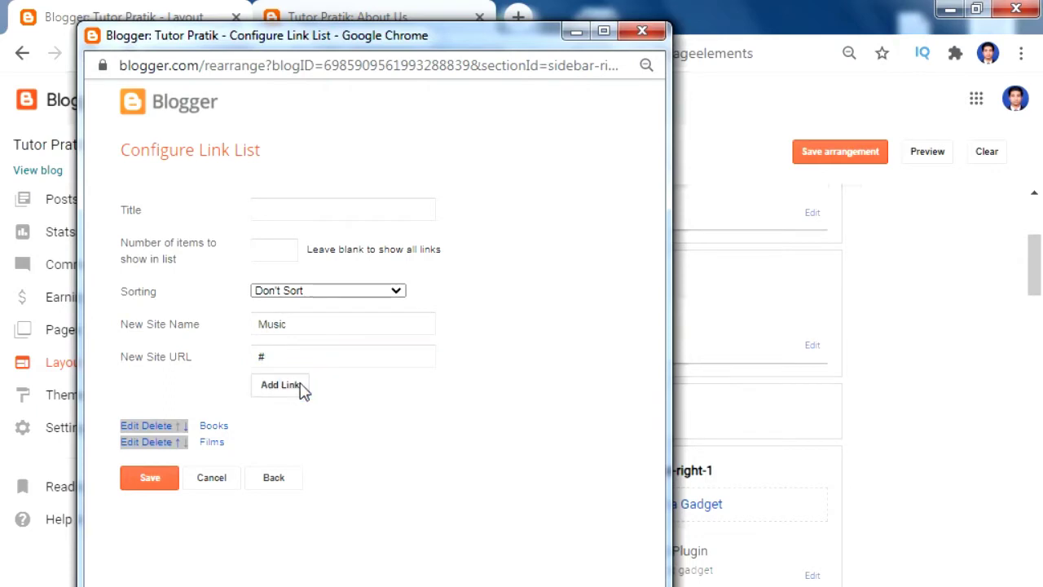
pyautogui.click(295, 387)
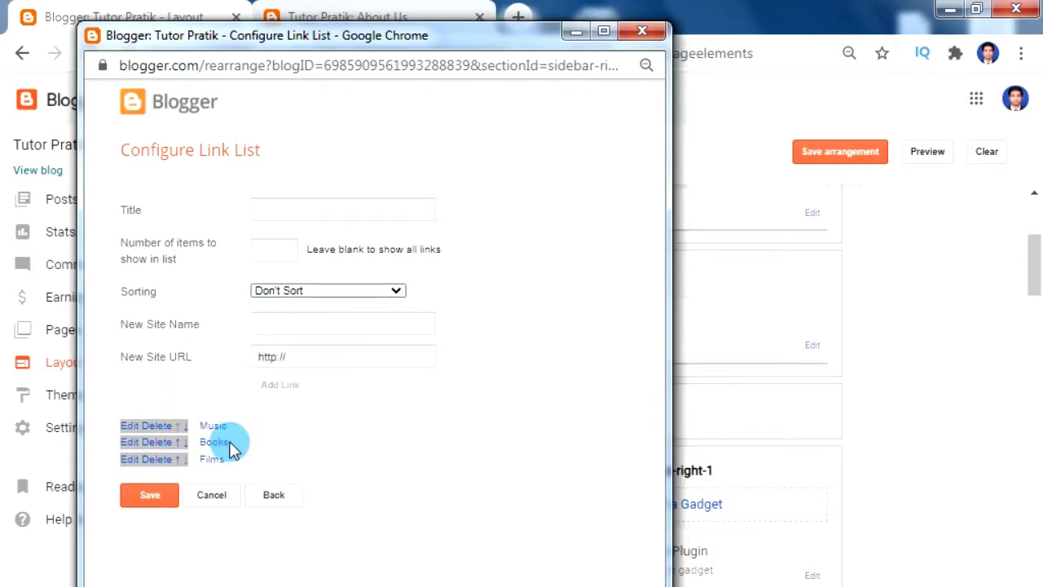
# Step: Move Films to the top of the link order and save the gadget
pyautogui.click(178, 459)
pyautogui.click(178, 442)
pyautogui.click(148, 497)
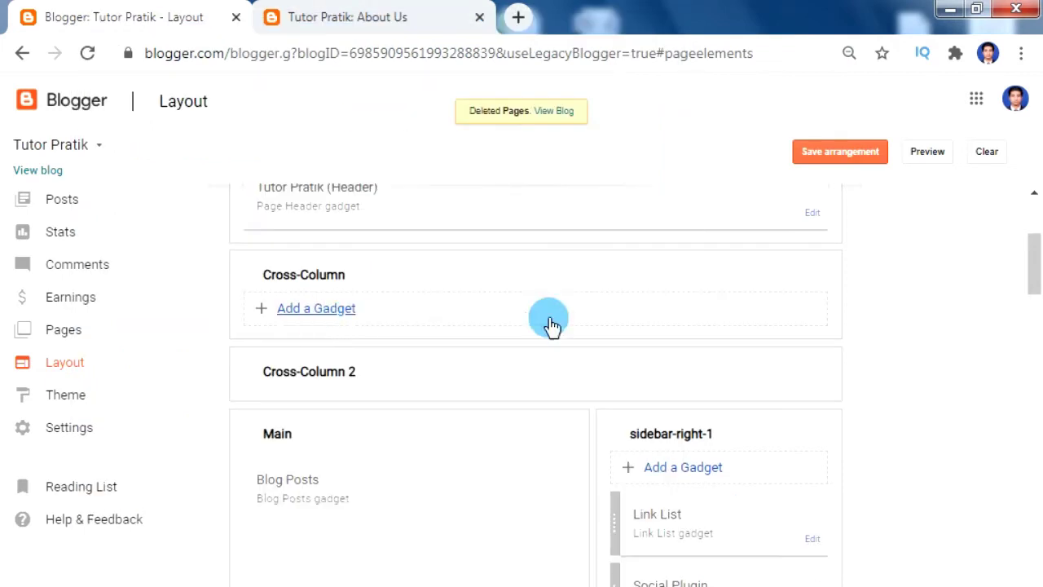
# Step: Move the link list into the Cross-Column section below the header and save the arrangement
pyautogui.moveTo(648, 527); pyautogui.dragTo(288, 302)
pyautogui.click(844, 156)
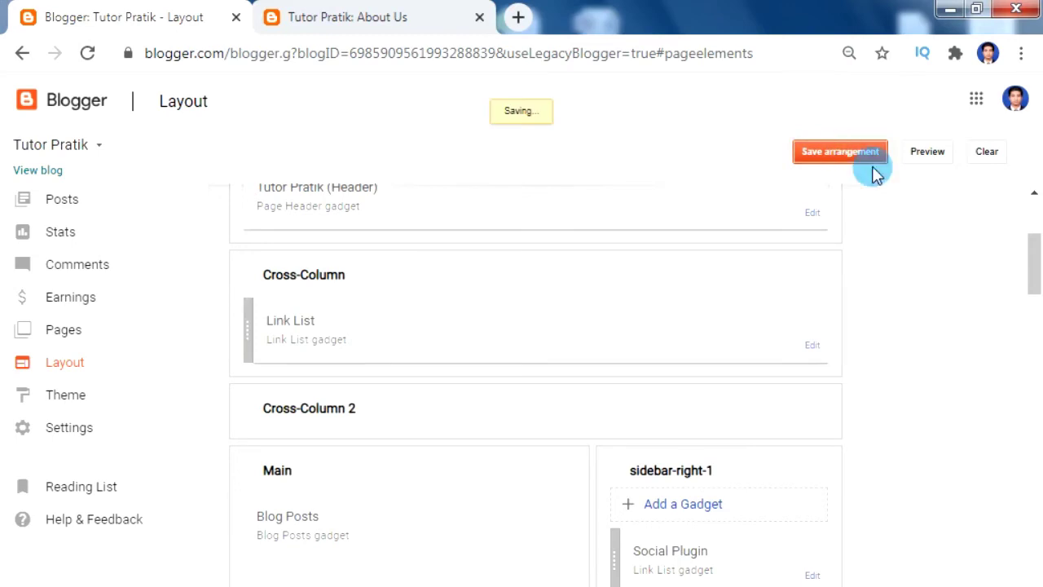
pyautogui.click(326, 16)
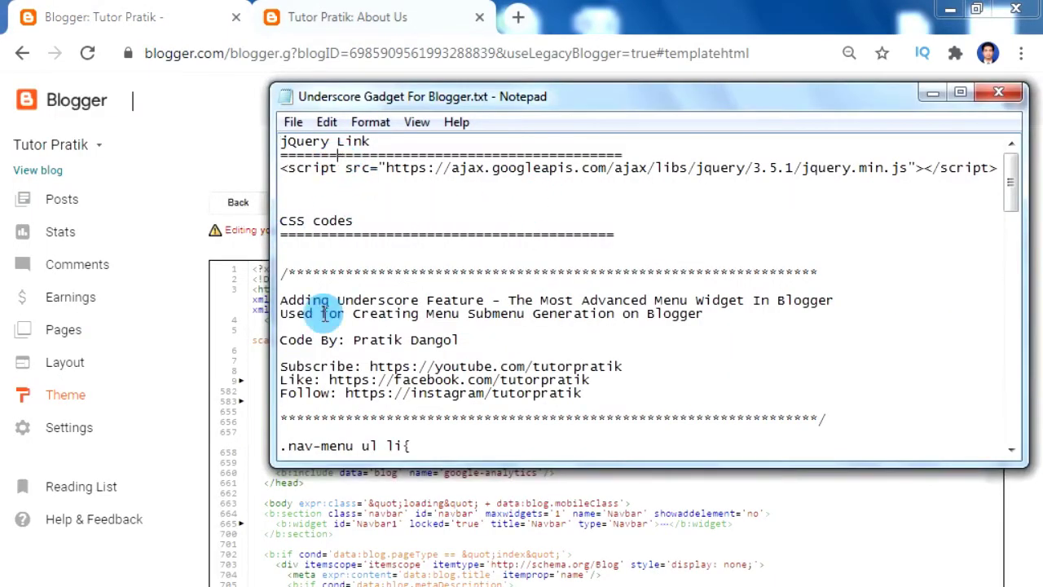
# Step: Open the Tutor Pratik blog's Theme page with its live and mobile previews
pyautogui.click(368, 339)
pyautogui.scroll(-2, 444, 329)
pyautogui.scroll(-15, 444, 328)
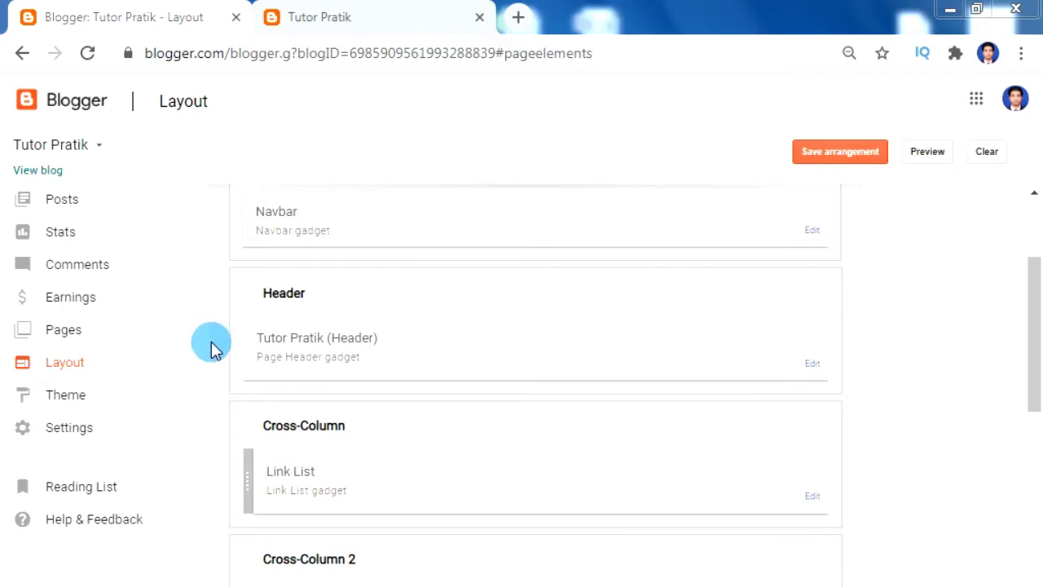
pyautogui.click(67, 395)
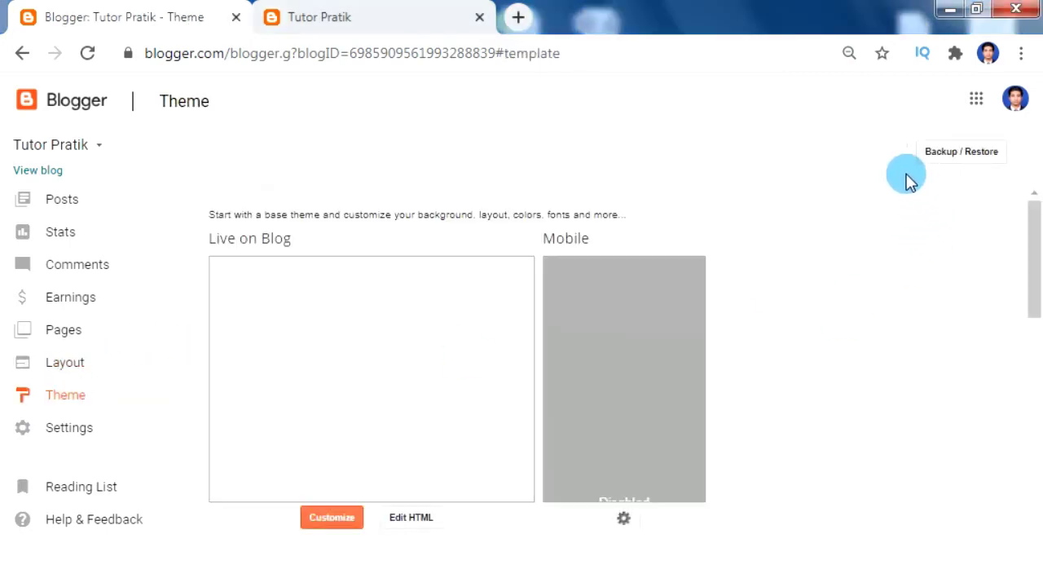
# Step: Download a backup of the current theme from Backup / Restore, then close the dialog
pyautogui.click(958, 153)
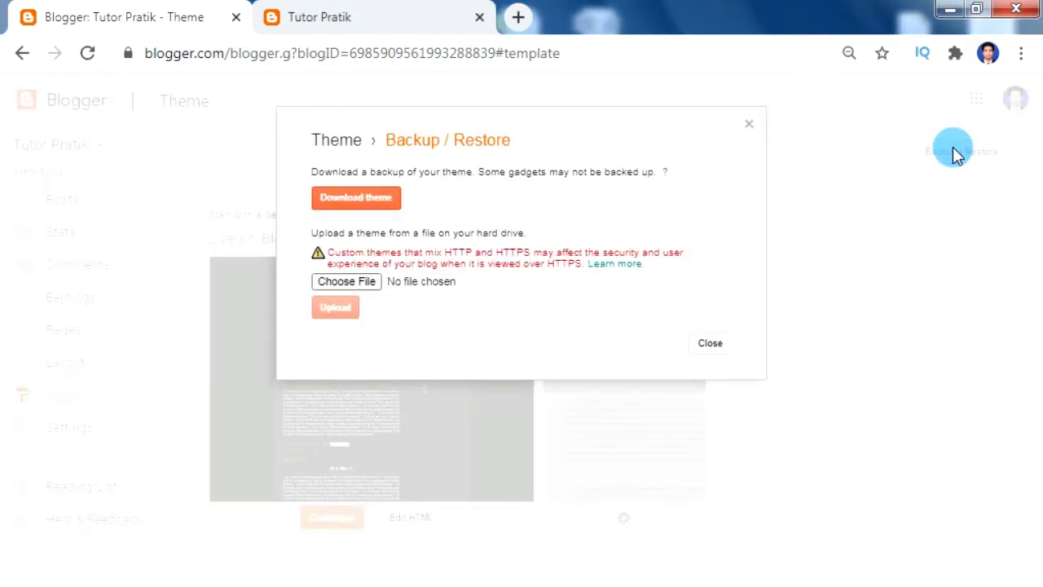
pyautogui.click(367, 203)
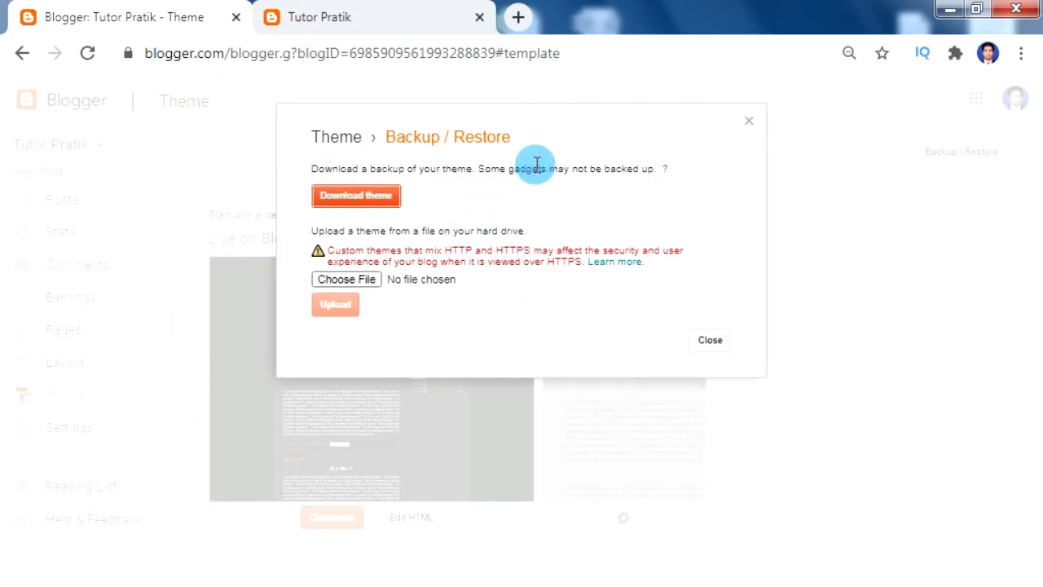
pyautogui.click(808, 277)
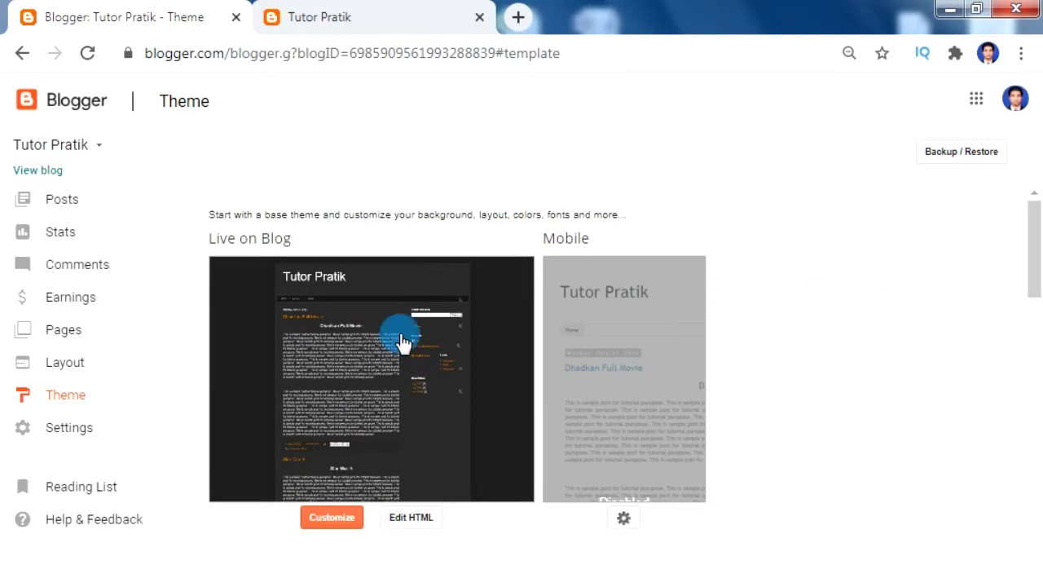
# Step: In Edit HTML, paste the jQuery script line from the notes right after <head>
pyautogui.click(409, 520)
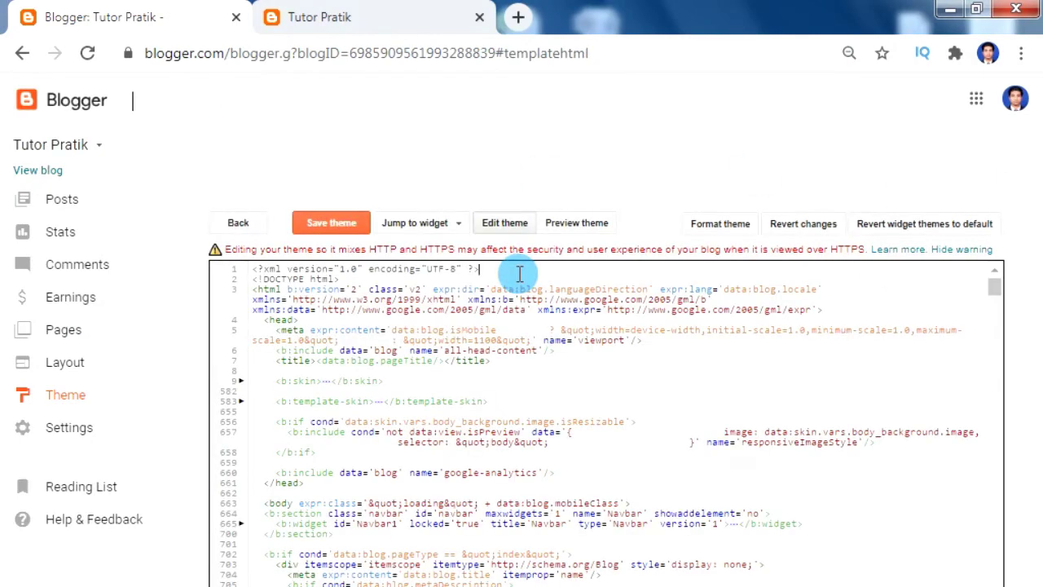
pyautogui.click(470, 585)
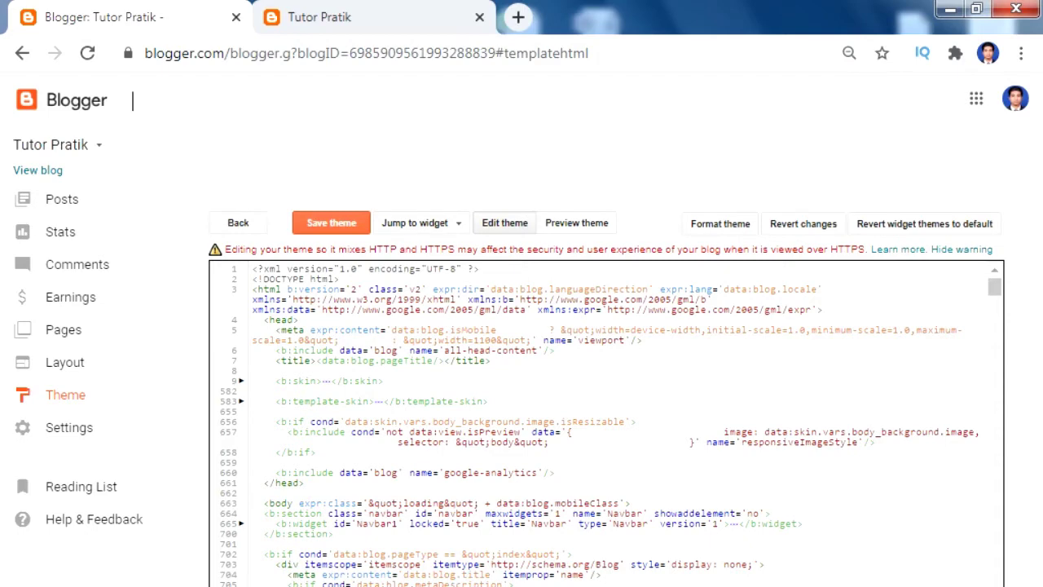
pyautogui.click(379, 196)
pyautogui.scroll(10, 379, 195)
pyautogui.hotkey('ctrl', 'Home')
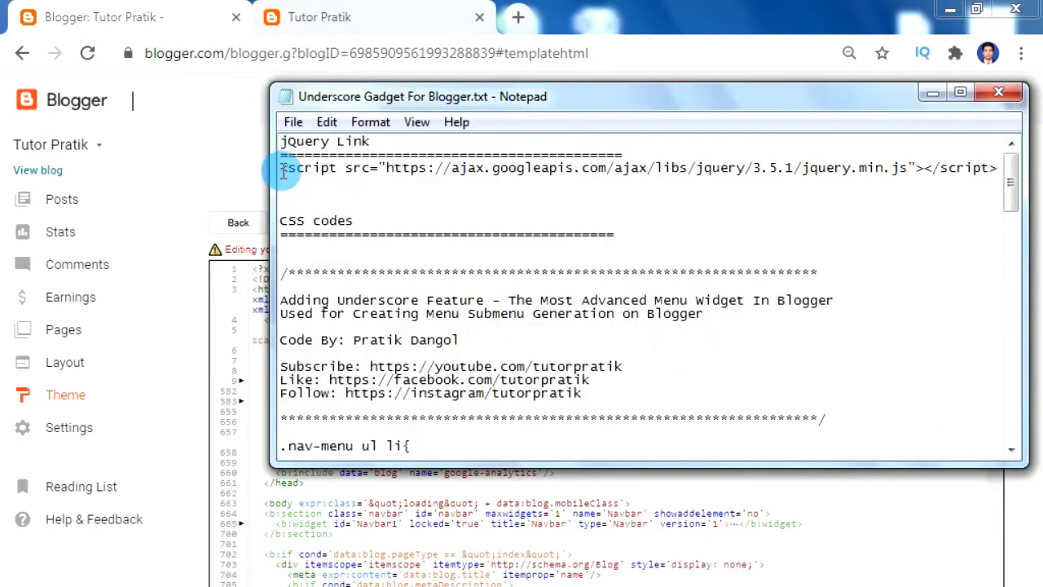
pyautogui.moveTo(282, 167); pyautogui.dragTo(1042, 187)
pyautogui.hotkey('ctrl', 'c')
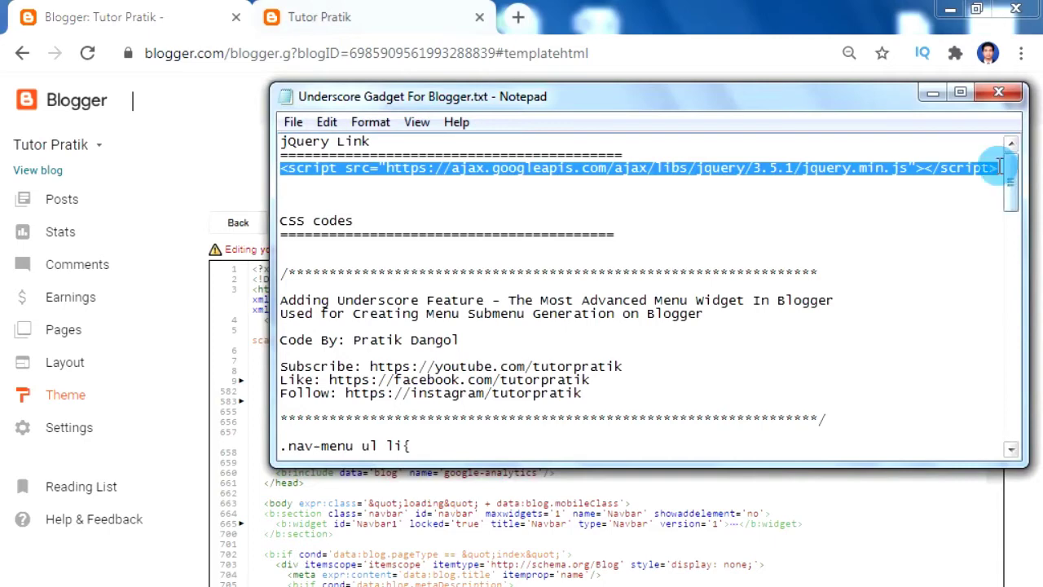
pyautogui.hotkey('alt', 'Tab')
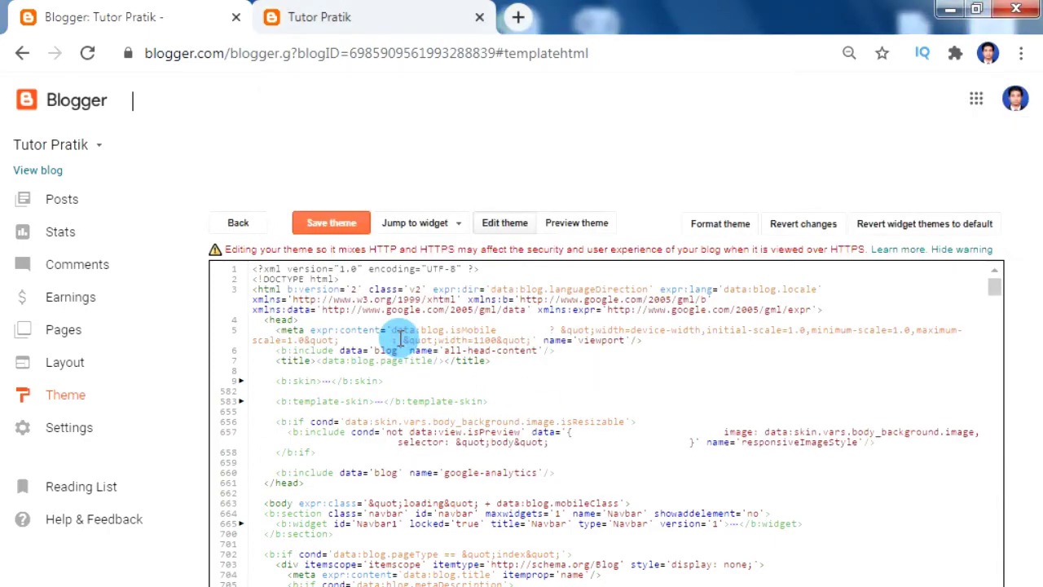
pyautogui.click(300, 320)
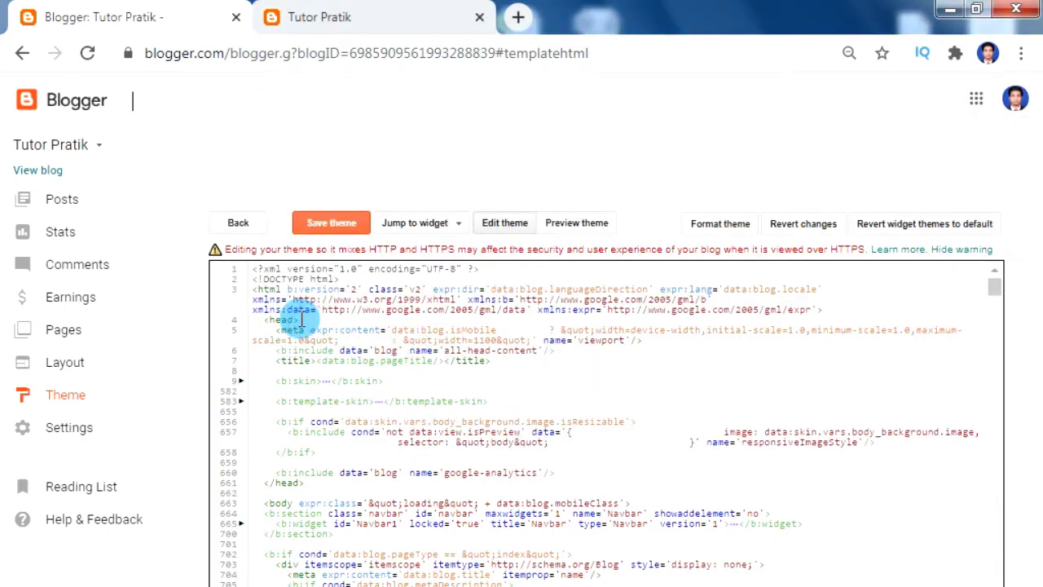
pyautogui.press('Return')
pyautogui.hotkey('ctrl', 'v')
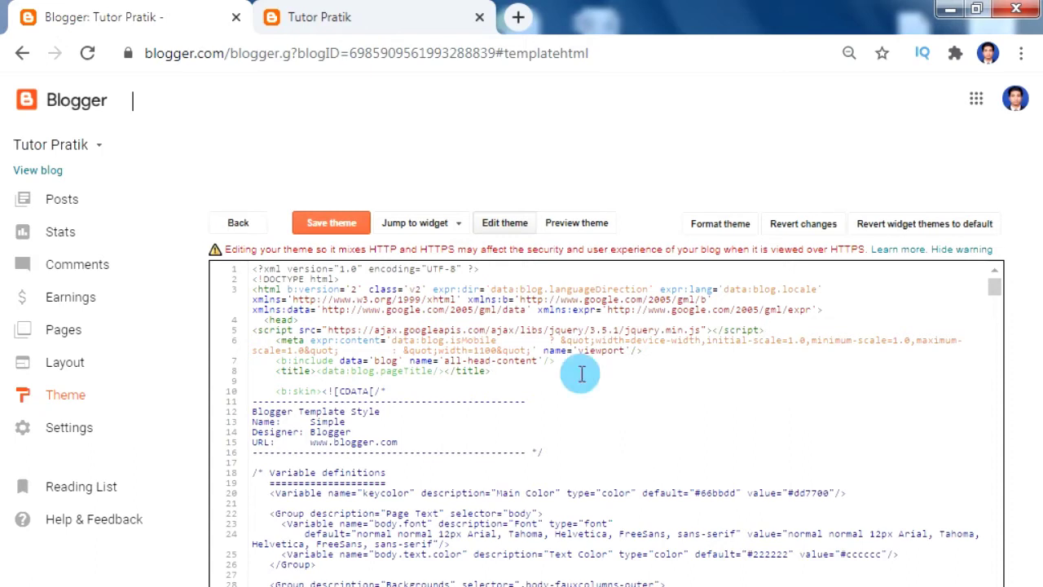
# Step: Search the theme code for ]]></b:skin>
pyautogui.hotkey('ctrl', 'f')
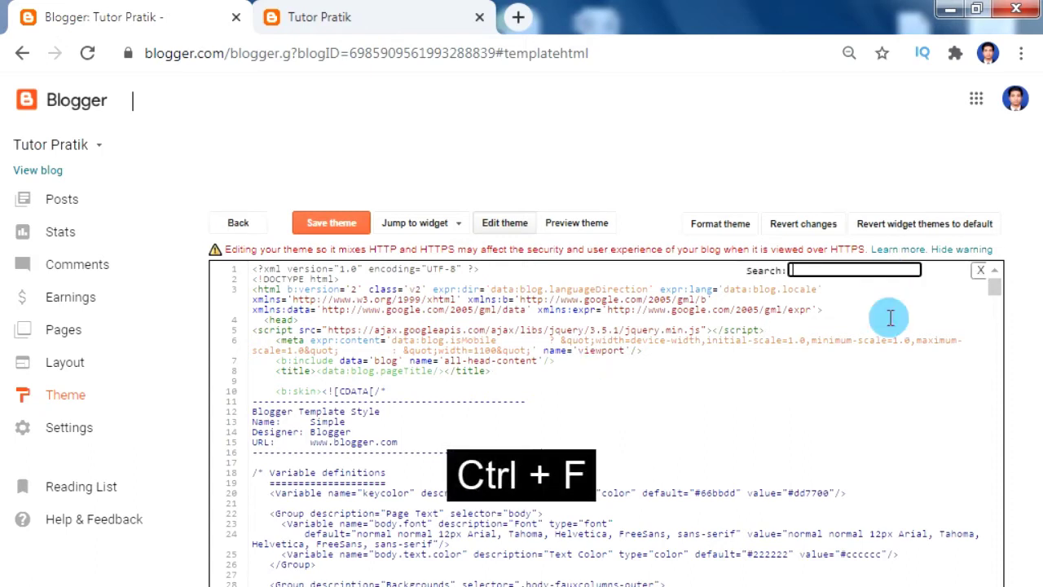
pyautogui.write(']]></b:skin>')
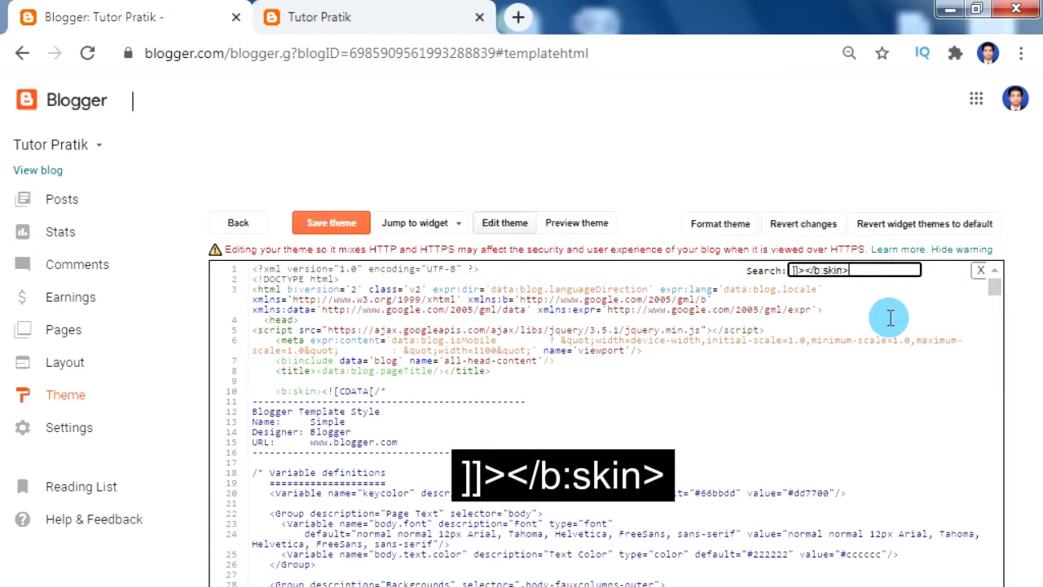
pyautogui.press('Return')
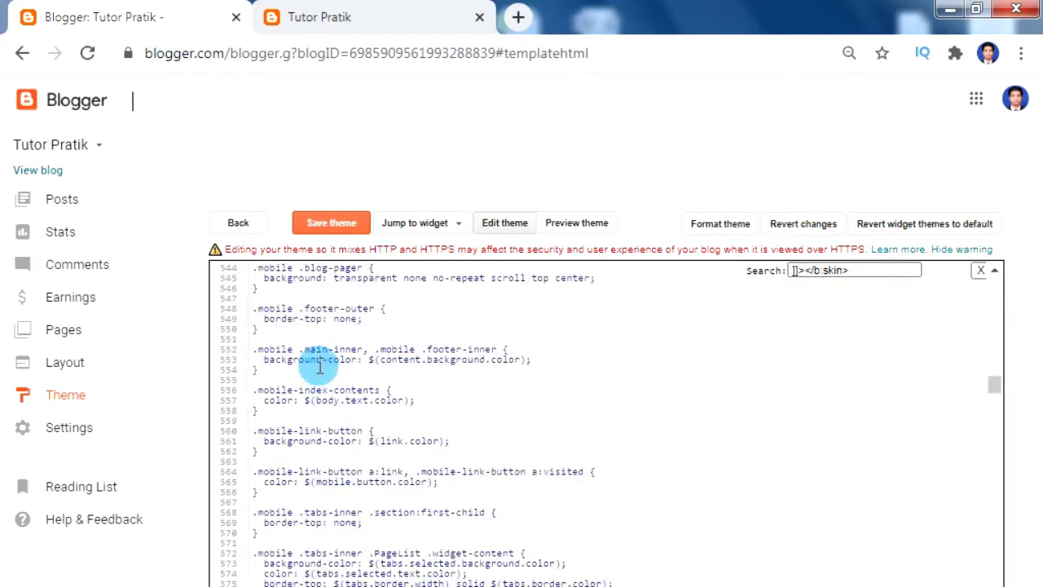
pyautogui.scroll(-2, 319, 367)
pyautogui.scroll(-3, 320, 363)
# Step: Copy the nav-menu CSS block from the notes and paste it above ]]></b:skin>
pyautogui.hotkey('alt', 'Tab')
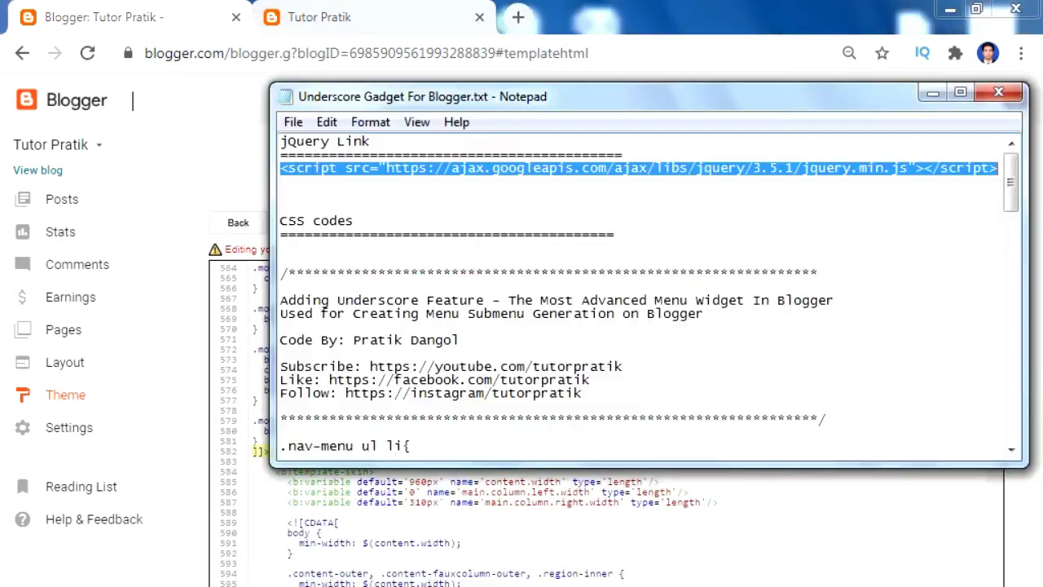
pyautogui.moveTo(281, 272); pyautogui.dragTo(960, 276)
pyautogui.hotkey('alt', 'Tab')
pyautogui.click(291, 367)
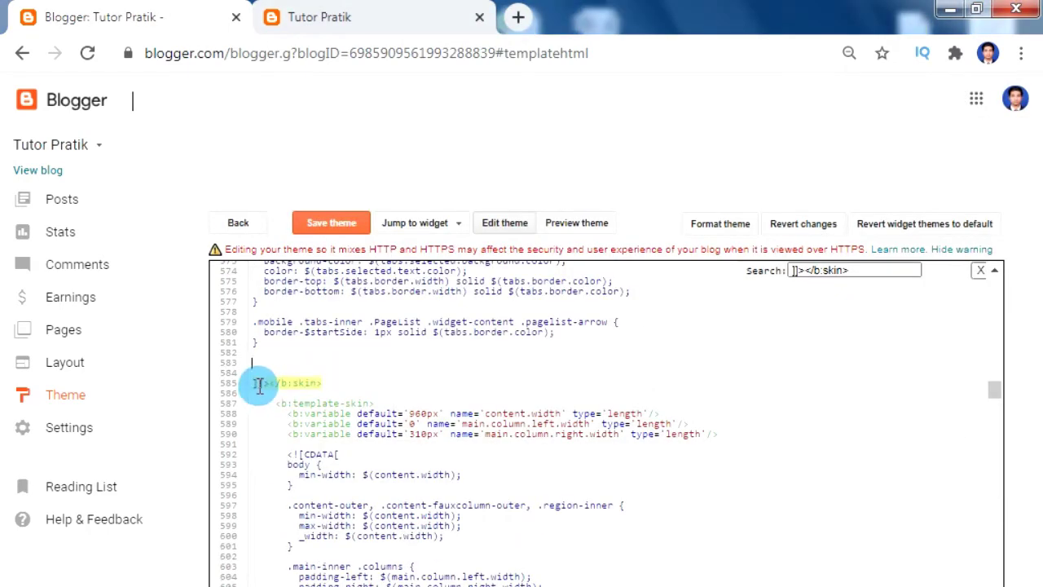
pyautogui.hotkey('ctrl', 'v')
pyautogui.scroll(-5, 413, 408)
pyautogui.scroll(3, 432, 374)
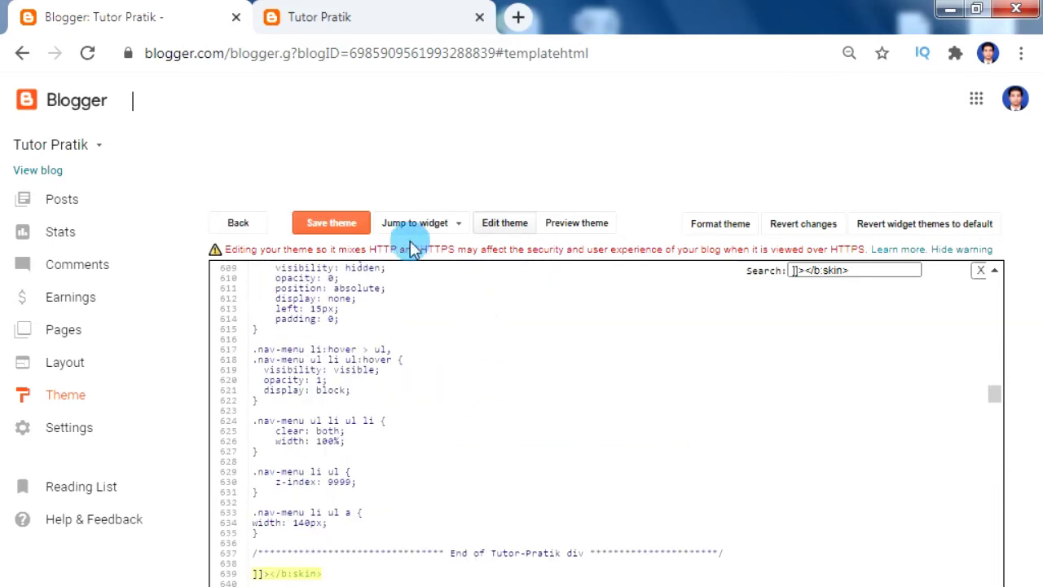
# Step: Jump to the LinkList1 widget in the theme code
pyautogui.click(454, 227)
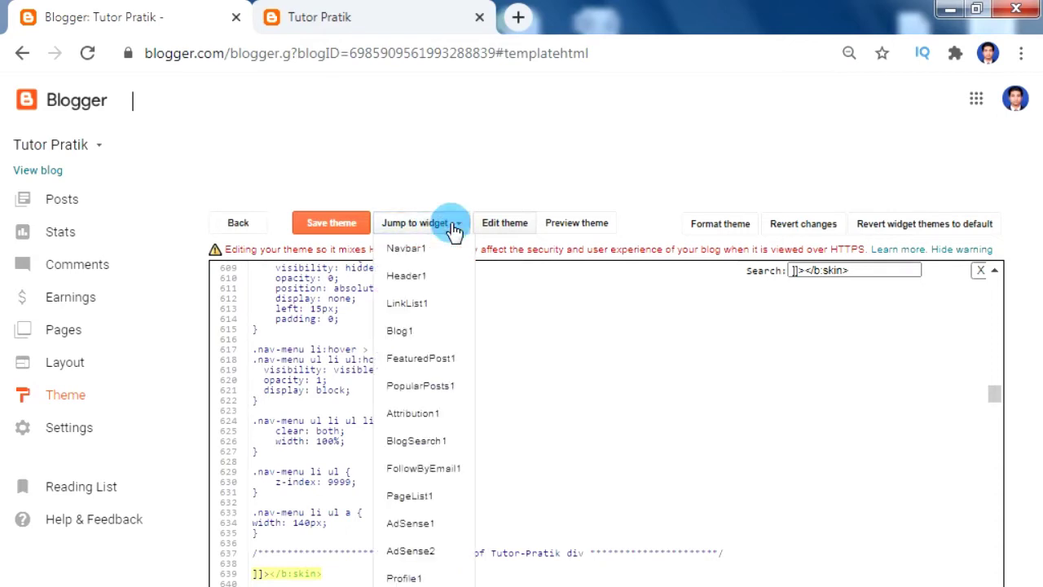
pyautogui.click(423, 304)
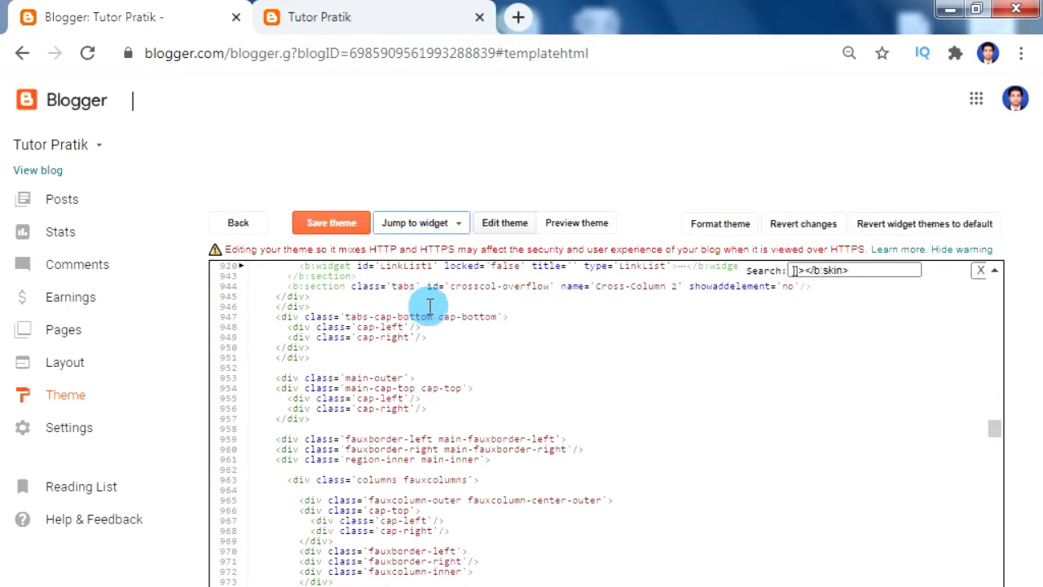
pyautogui.scroll(3, 444, 405)
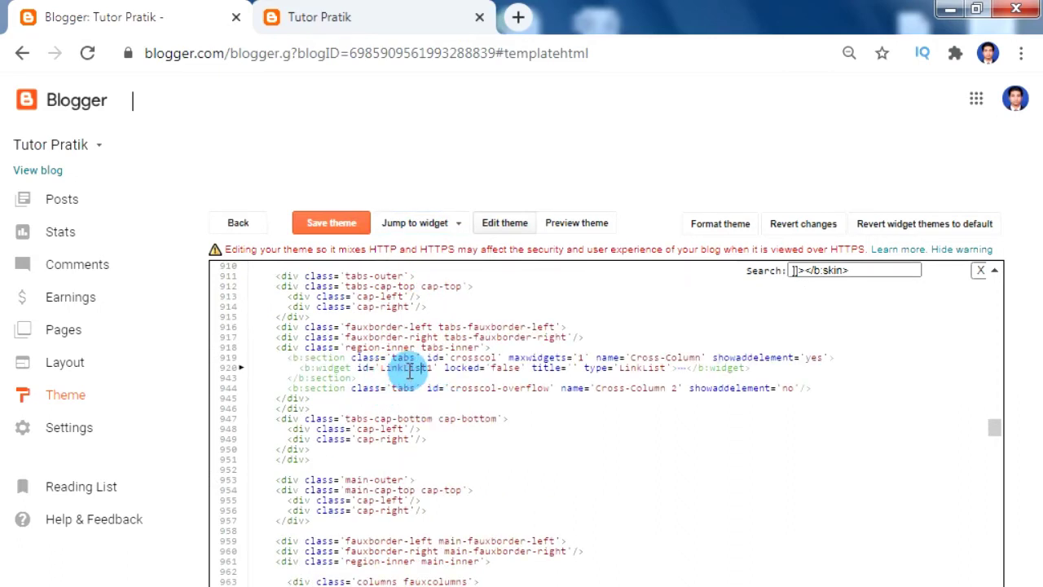
# Step: Select the Cross-Column <b:section> block from line 919 to line 943 and delete it
pyautogui.moveTo(290, 361); pyautogui.dragTo(343, 358)
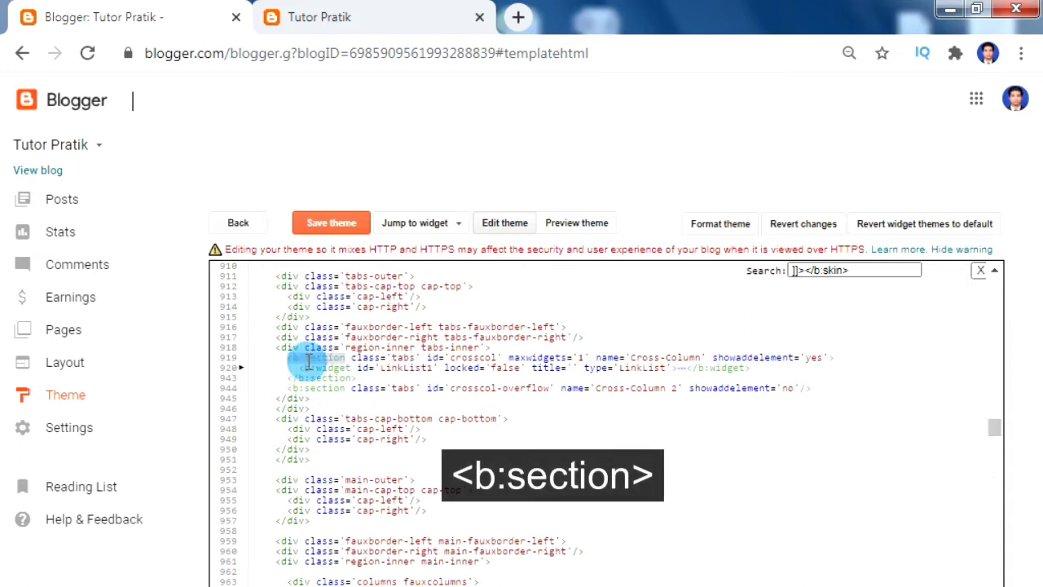
pyautogui.moveTo(288, 382); pyautogui.dragTo(370, 378)
pyautogui.click(371, 378)
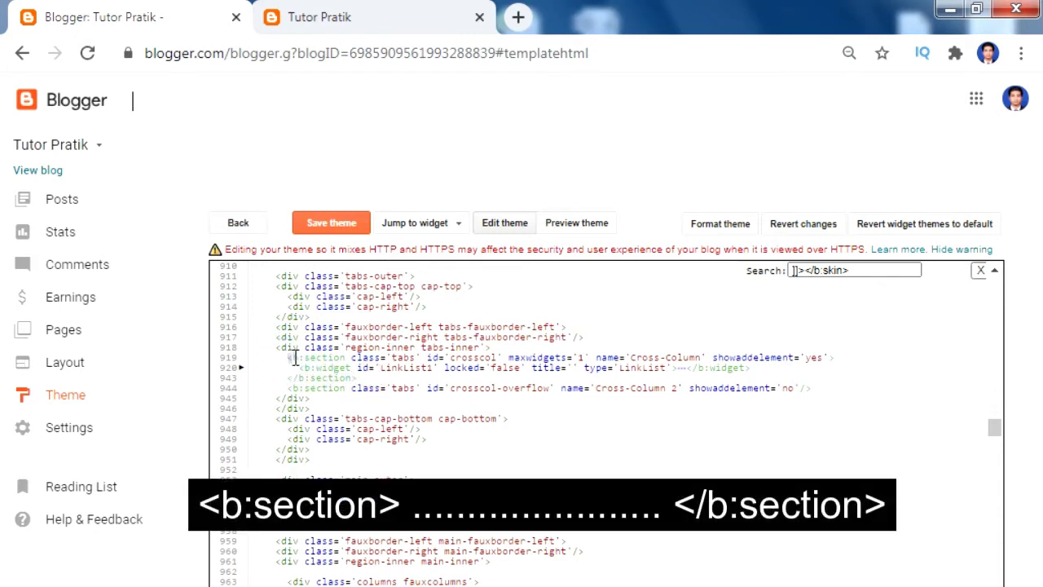
pyautogui.moveTo(316, 360); pyautogui.dragTo(519, 393)
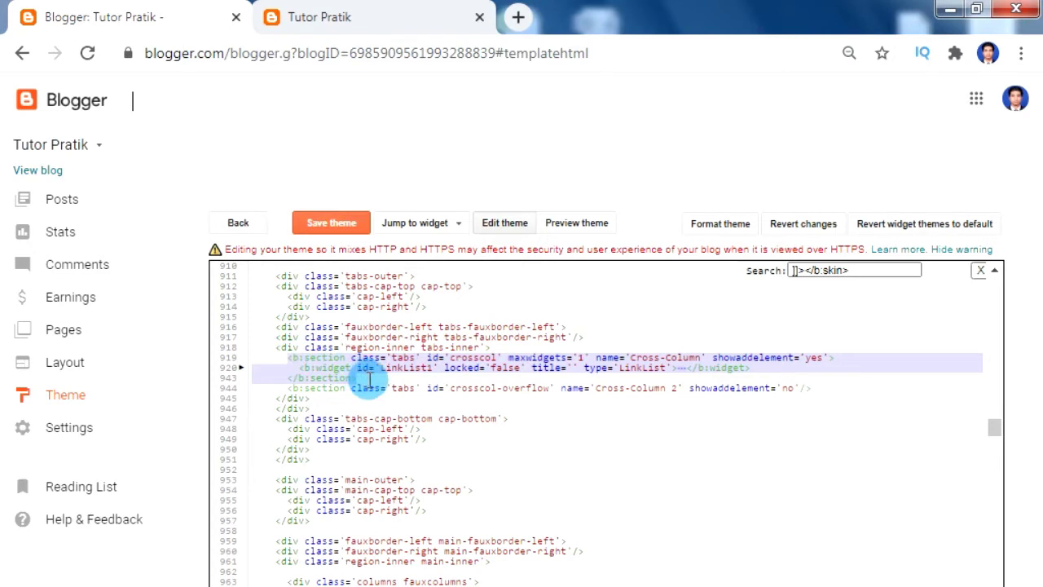
pyautogui.press('Delete')
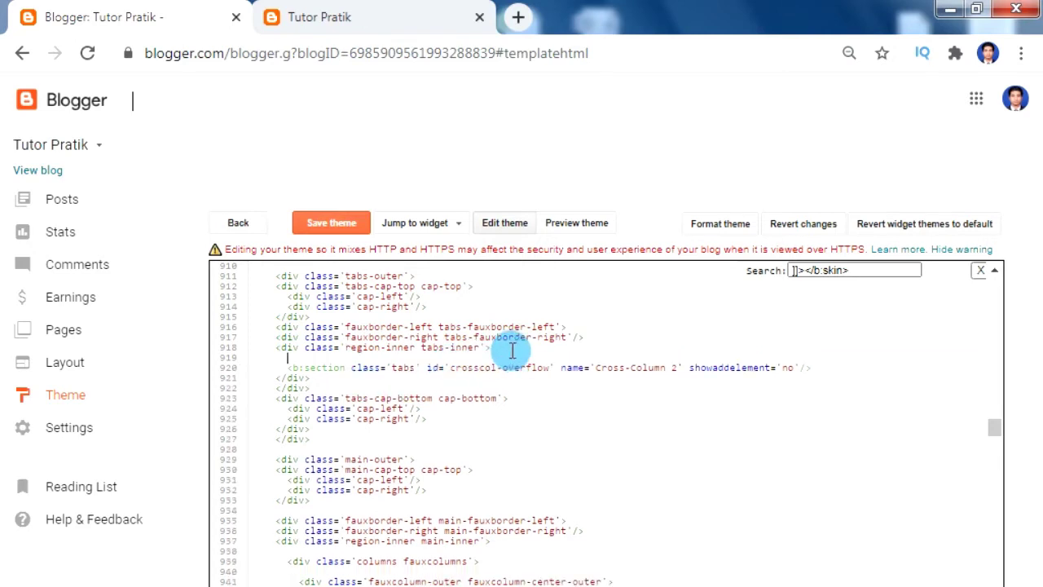
# Step: Paste the navigation-menu code from the text file onto emptied line 919 and save the theme
pyautogui.press('Return')
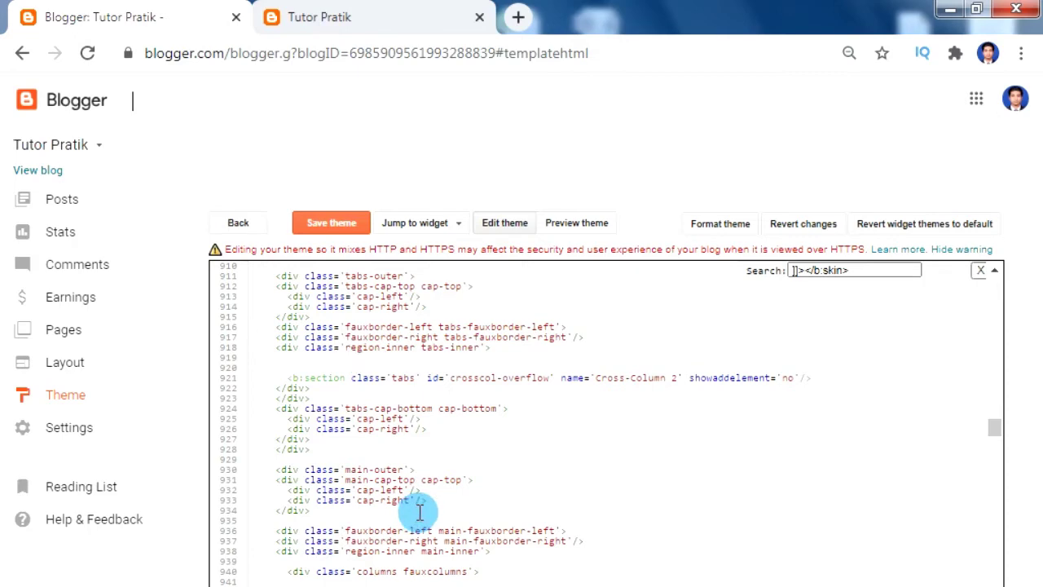
pyautogui.hotkey('alt', 'Tab')
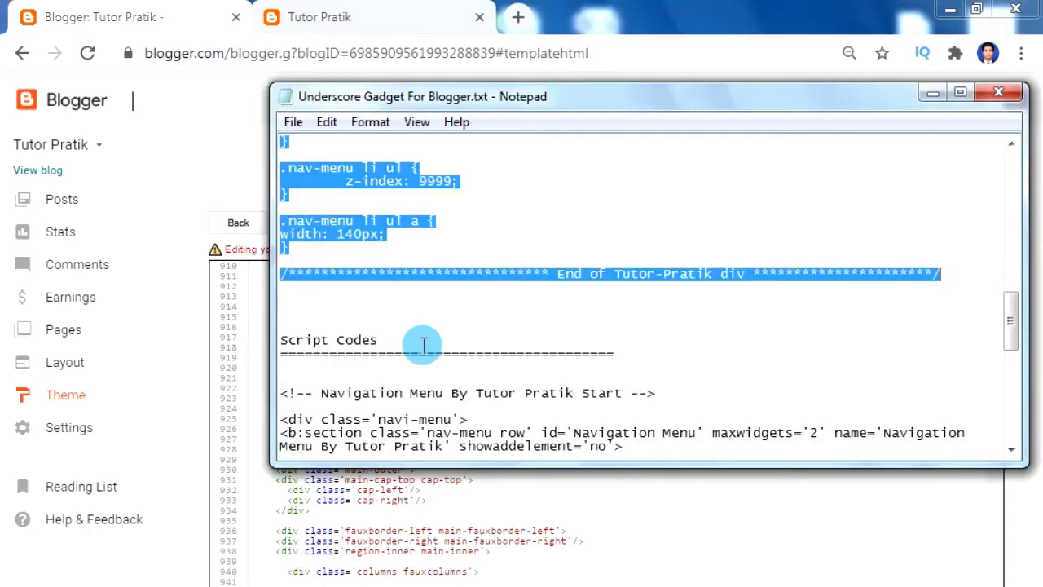
pyautogui.moveTo(281, 393); pyautogui.dragTo(683, 460)
pyautogui.hotkey('ctrl', 'c')
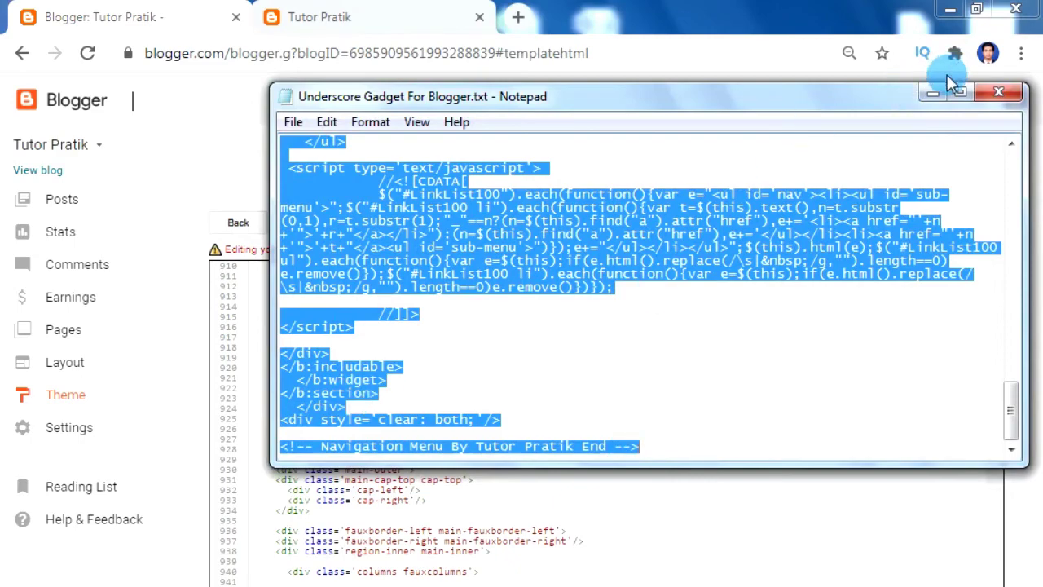
pyautogui.click(933, 92)
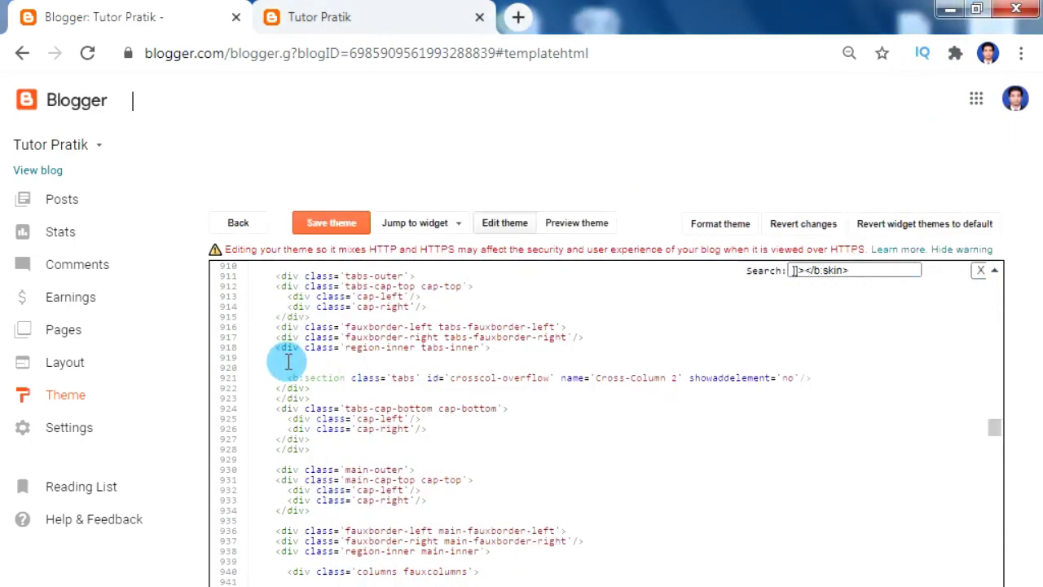
pyautogui.click(288, 361)
pyautogui.hotkey('ctrl', 'v')
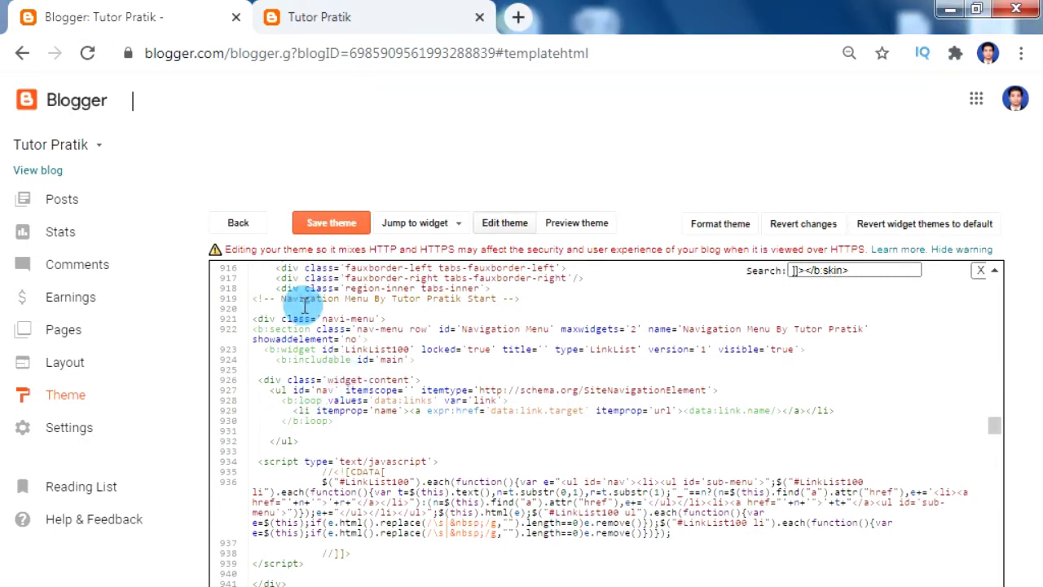
pyautogui.click(333, 226)
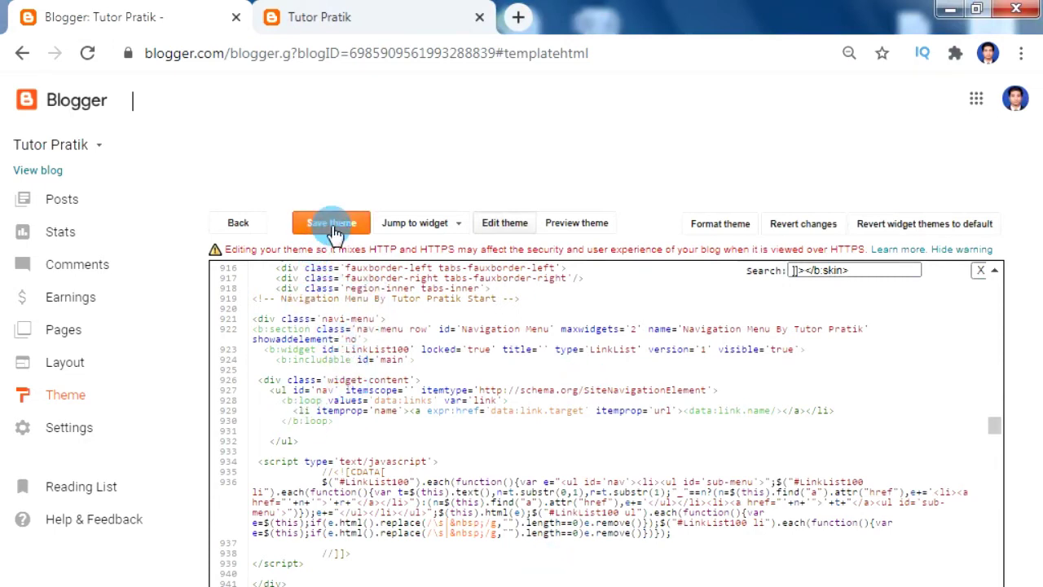
pyautogui.click(648, 385)
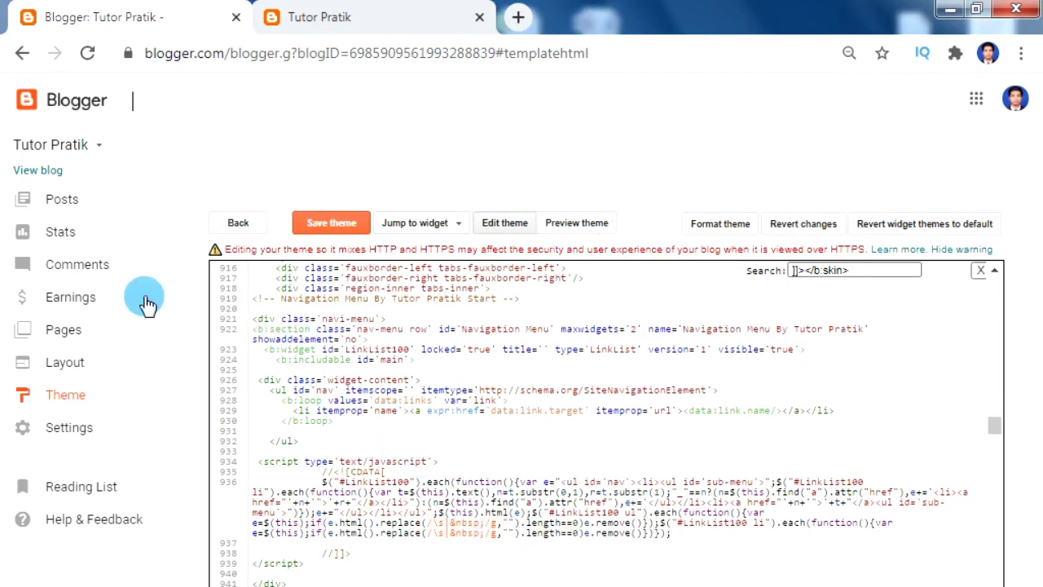
# Step: Reload the Layout page, then reload the live blog to confirm the old Films/Music/Books bar is gone
pyautogui.click(66, 365)
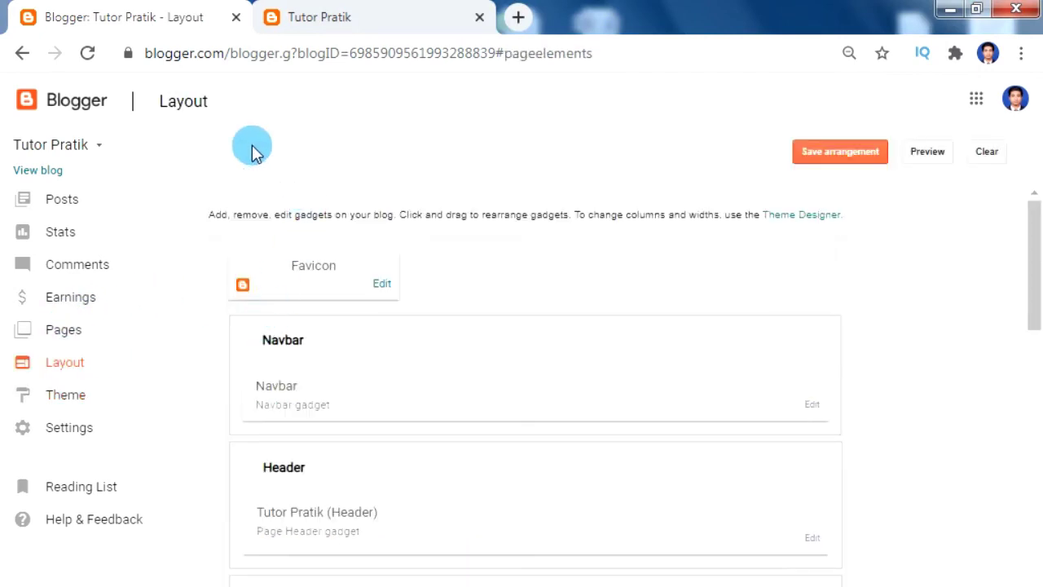
pyautogui.click(88, 55)
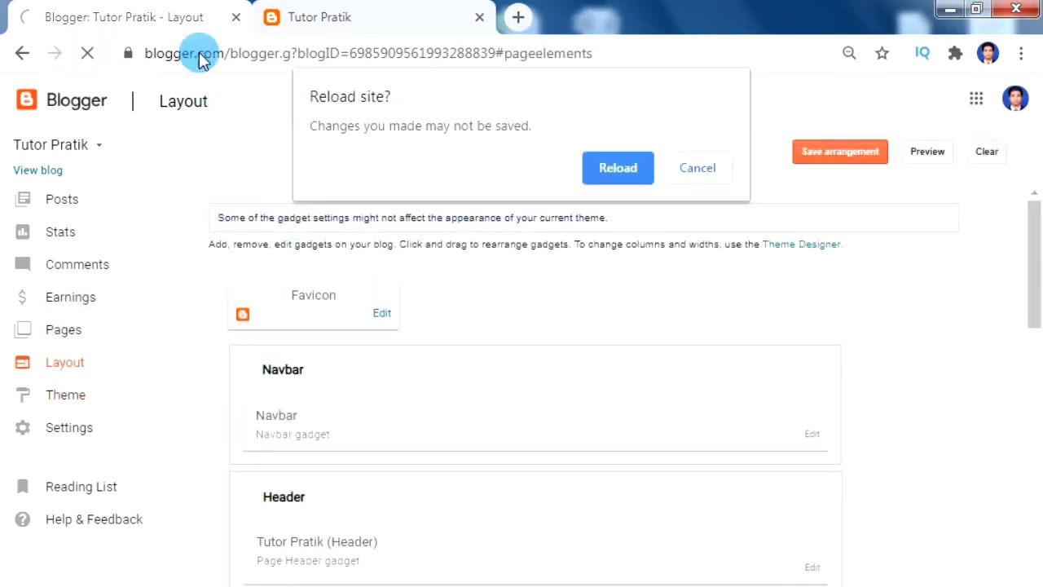
pyautogui.click(594, 163)
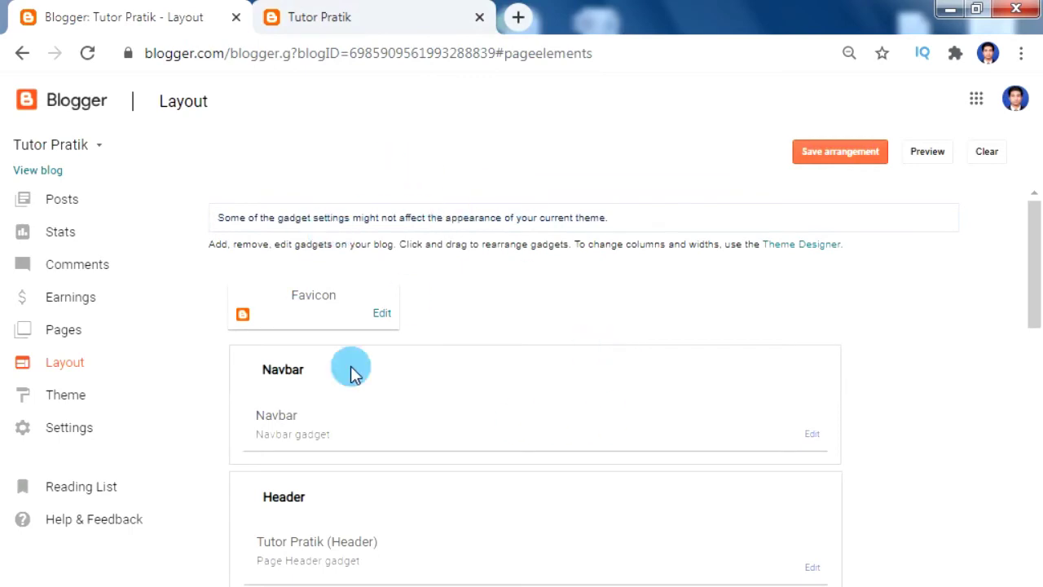
pyautogui.click(354, 23)
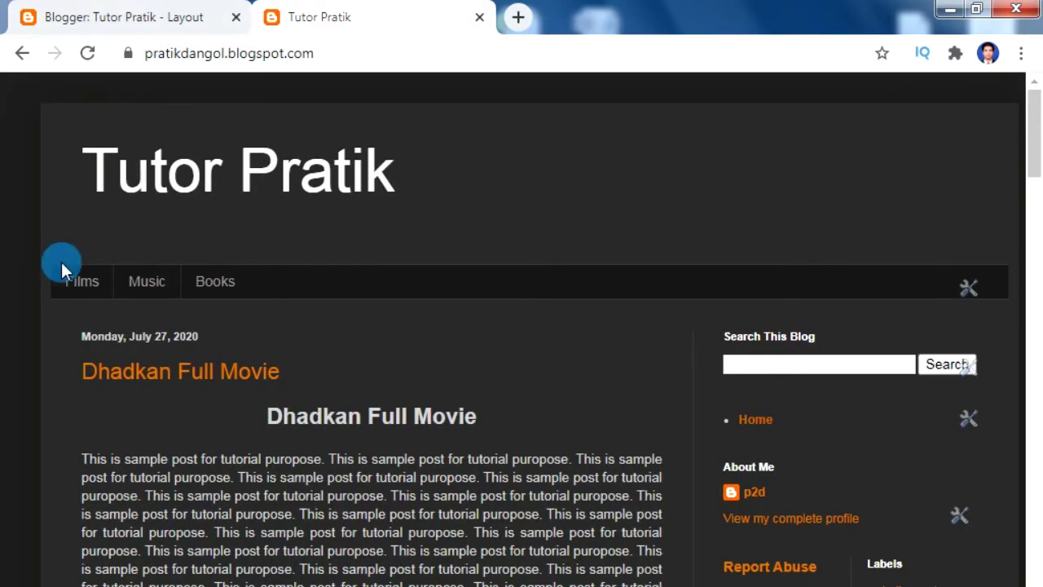
pyautogui.click(90, 55)
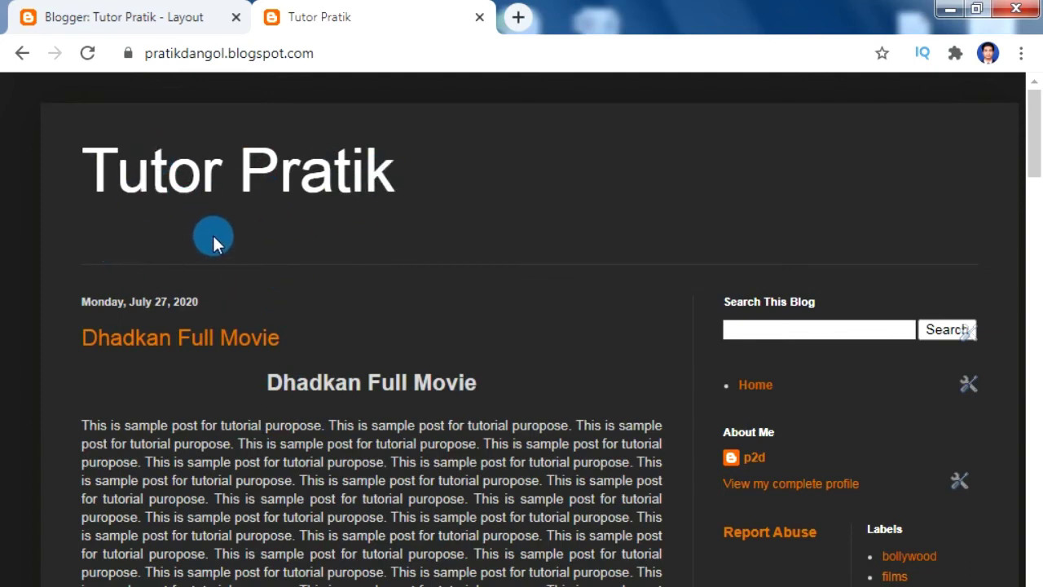
# Step: Open the Navigation Menu's Link List gadget for editing on the Layout page
pyautogui.click(117, 15)
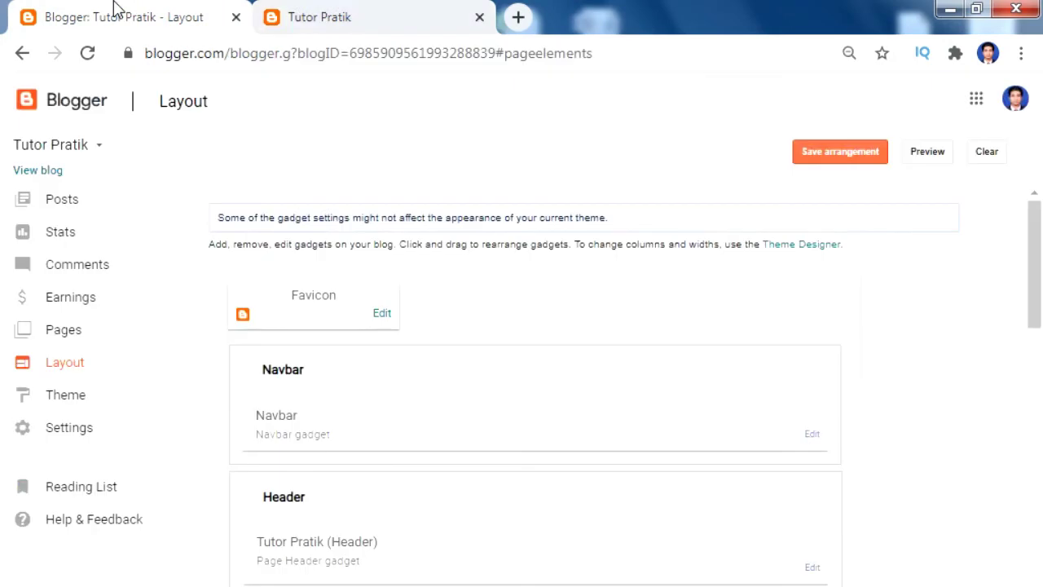
pyautogui.scroll(-4, 501, 351)
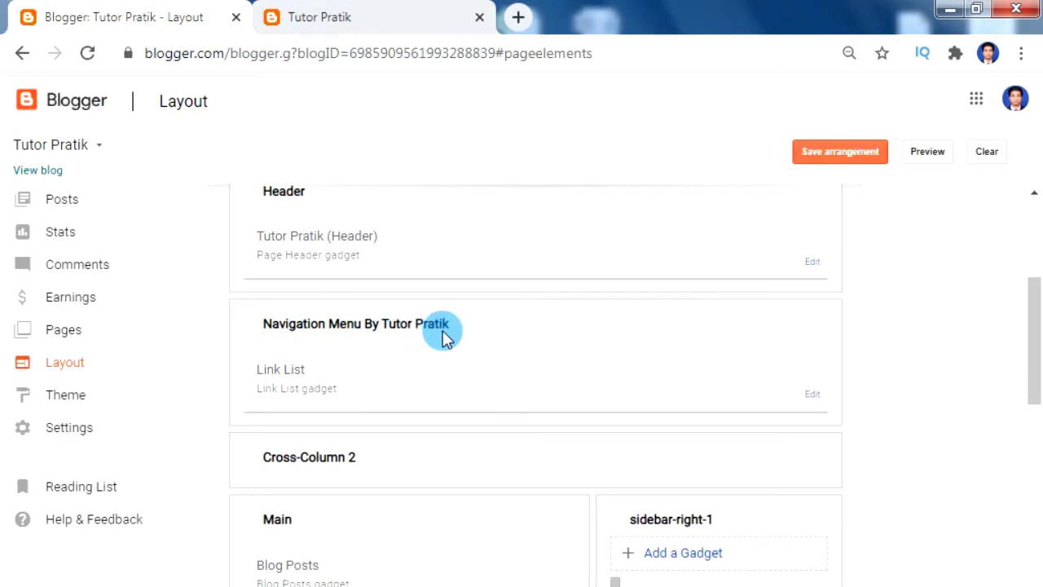
pyautogui.scroll(-1, 326, 378)
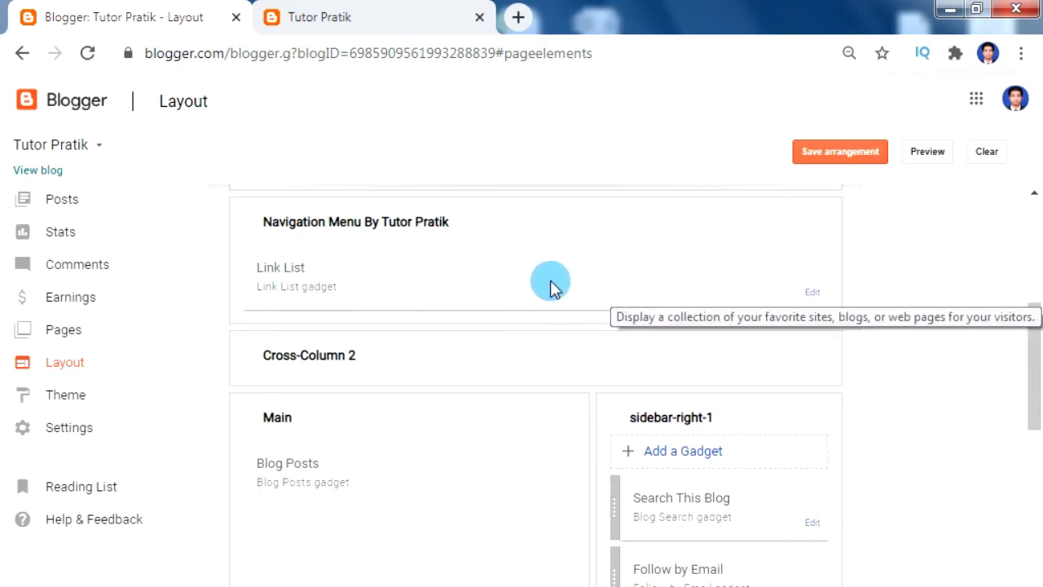
pyautogui.click(815, 295)
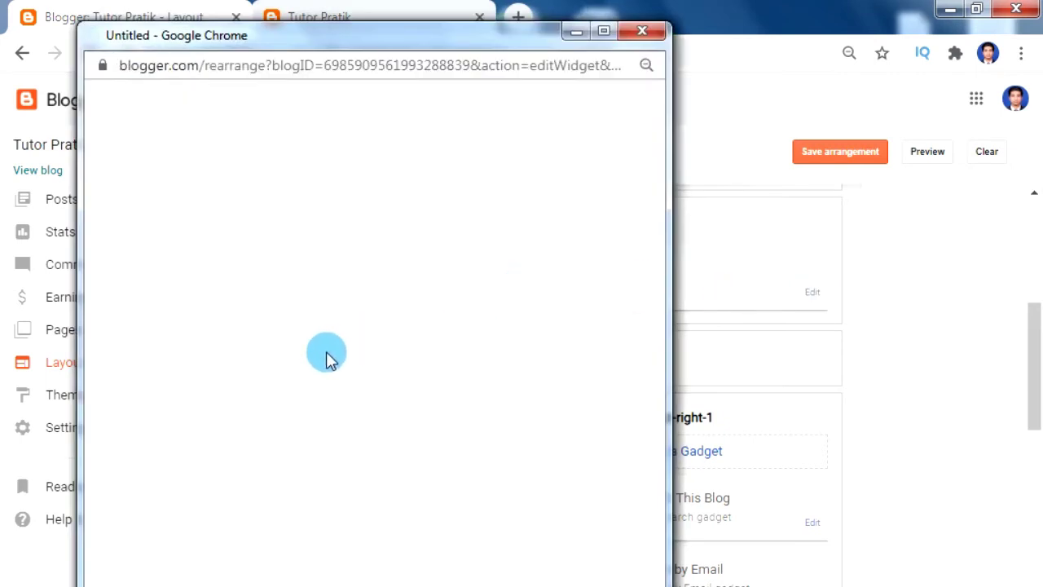
# Step: Add Films, Books and Music links to the menu list
pyautogui.click(294, 323)
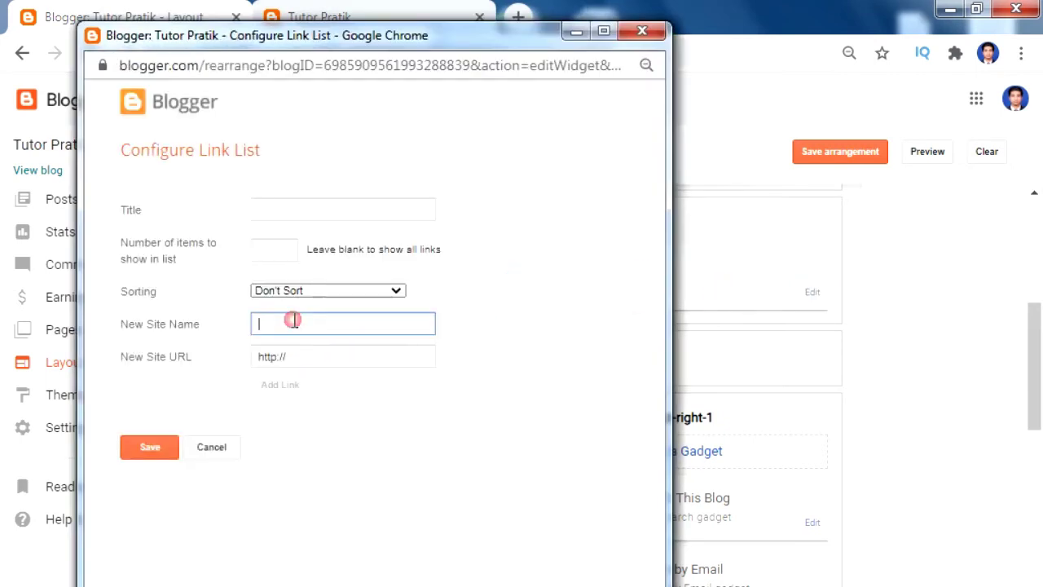
pyautogui.write('Films')
pyautogui.press('Tab')
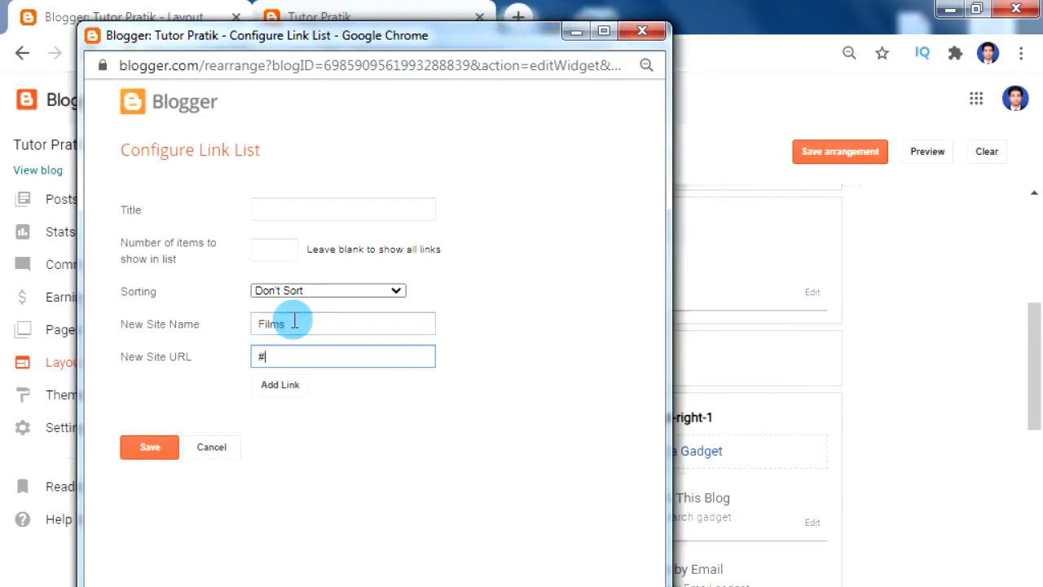
pyautogui.press('Return')
pyautogui.click(294, 323)
pyautogui.write('Books')
pyautogui.press('Tab')
pyautogui.press('Return')
pyautogui.click(294, 323)
pyautogui.write('Music')
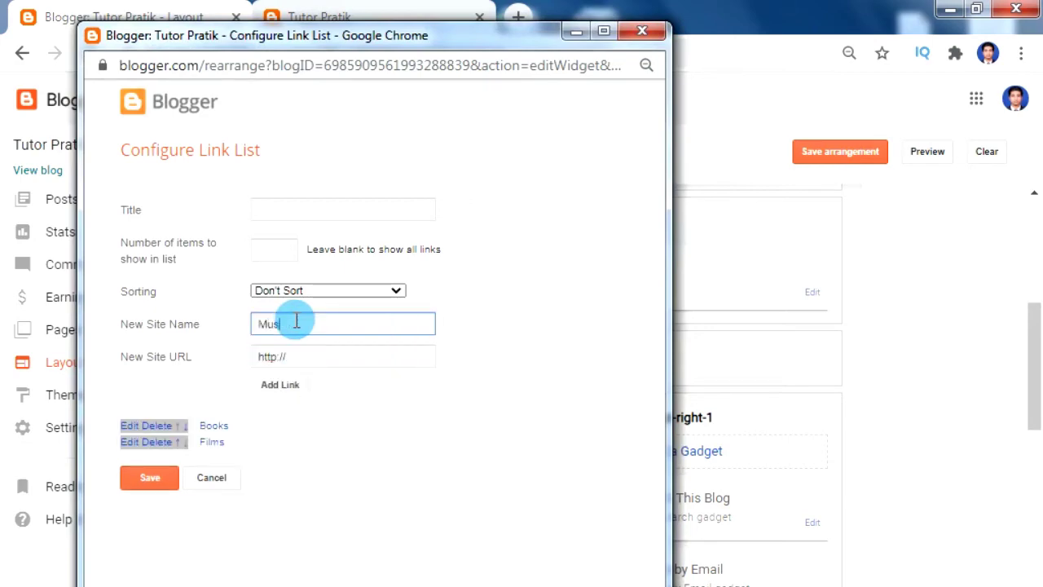
pyautogui.press('Tab')
pyautogui.press('Return')
# Step: Move Films to the top, save the link list, and reload the live blog
pyautogui.click(177, 459)
pyautogui.click(177, 441)
pyautogui.click(150, 495)
pyautogui.click(342, 10)
pyautogui.press('F5')
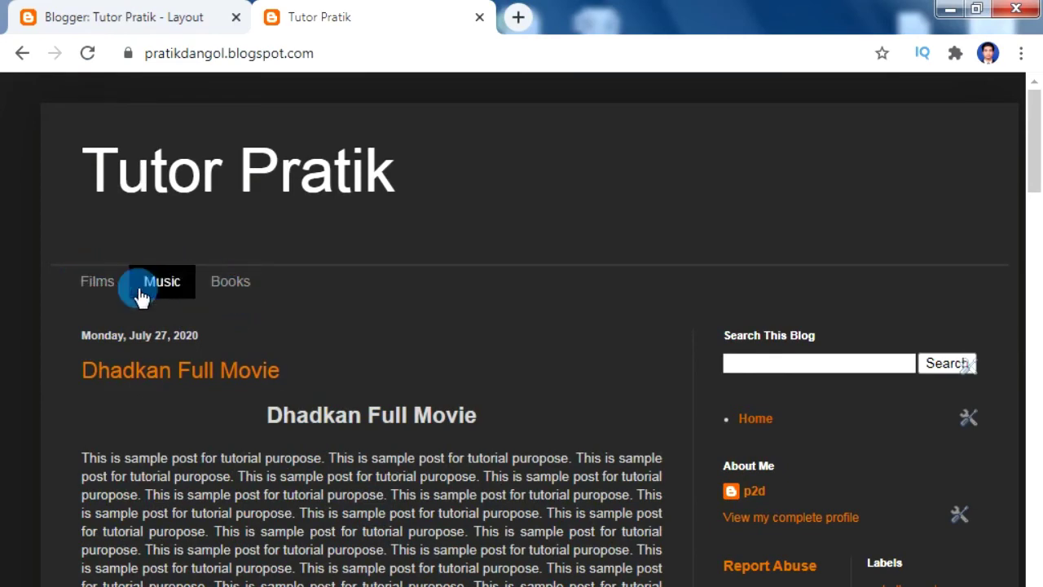
pyautogui.click(134, 14)
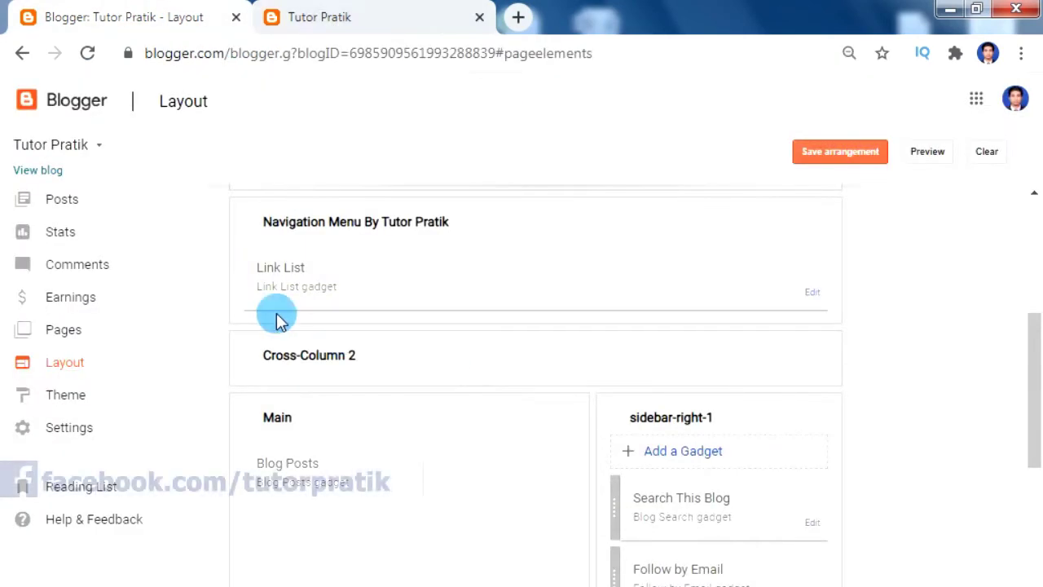
# Step: Add _Hollywood (/search/label/Hollywood) and _Bollywood (/search/label/bollywood) links to the menu list
pyautogui.click(813, 292)
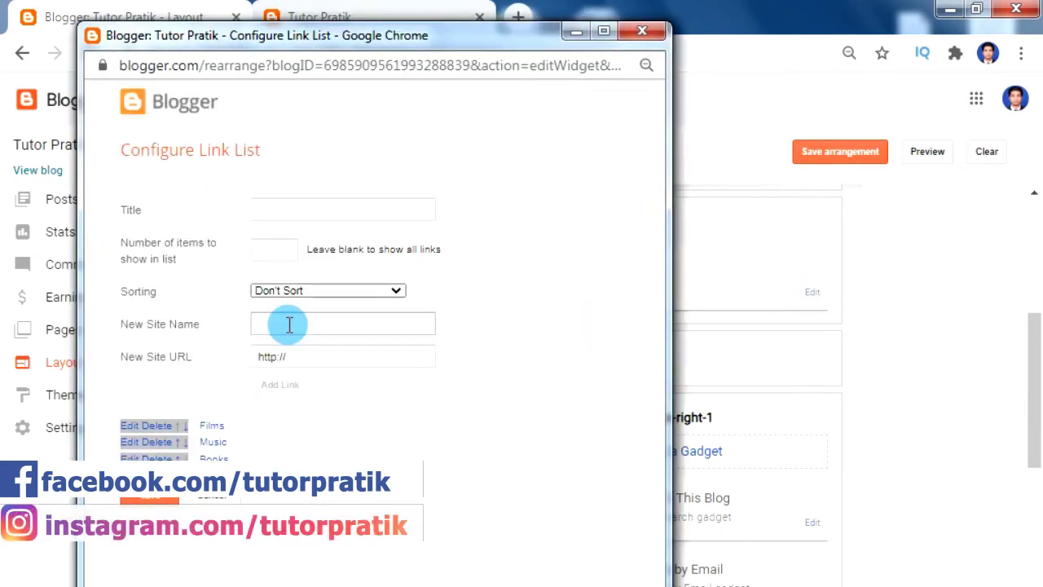
pyautogui.click(296, 326)
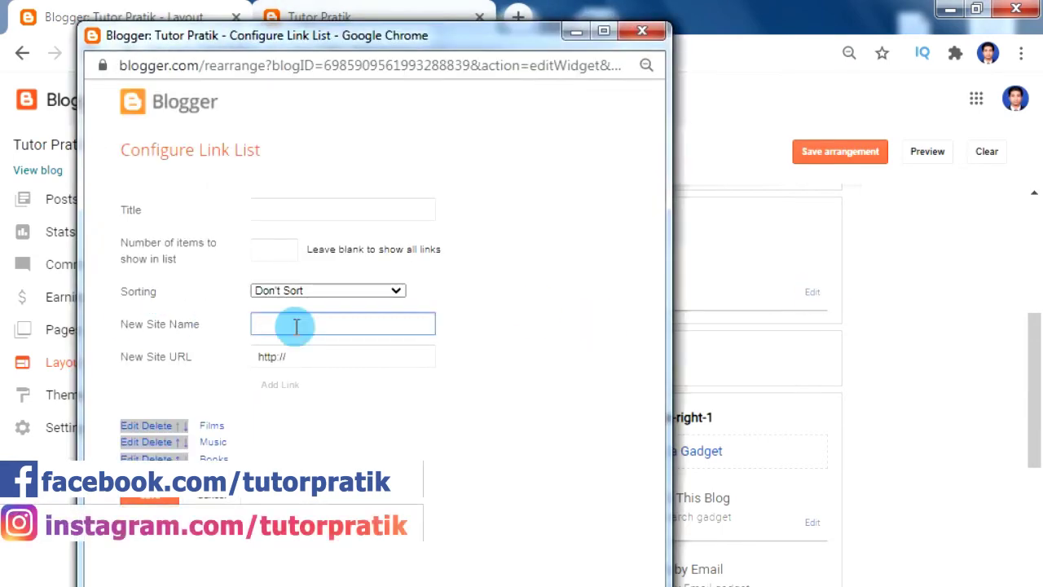
pyautogui.write('J')
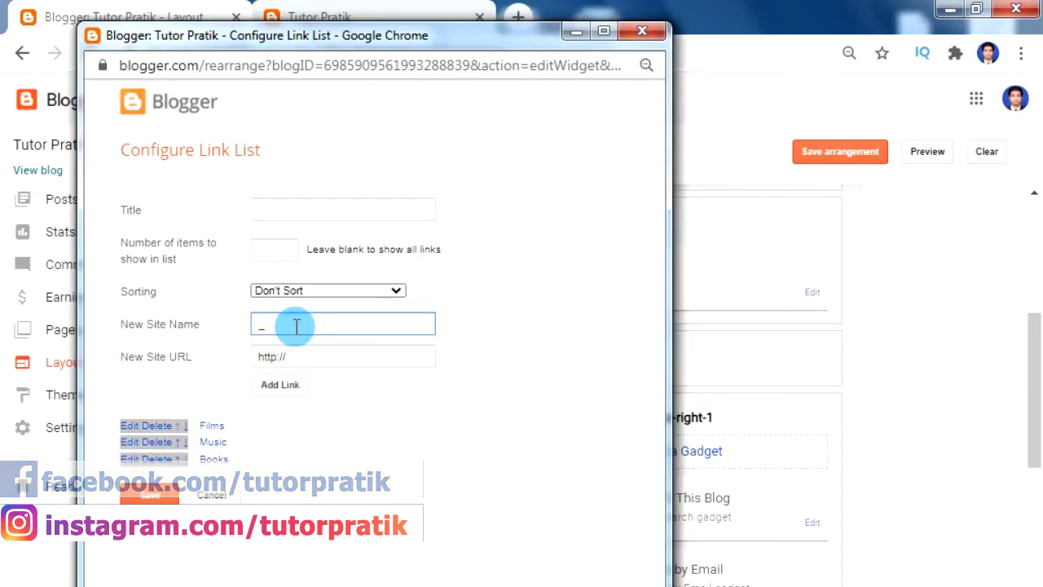
pyautogui.write('Hollywood')
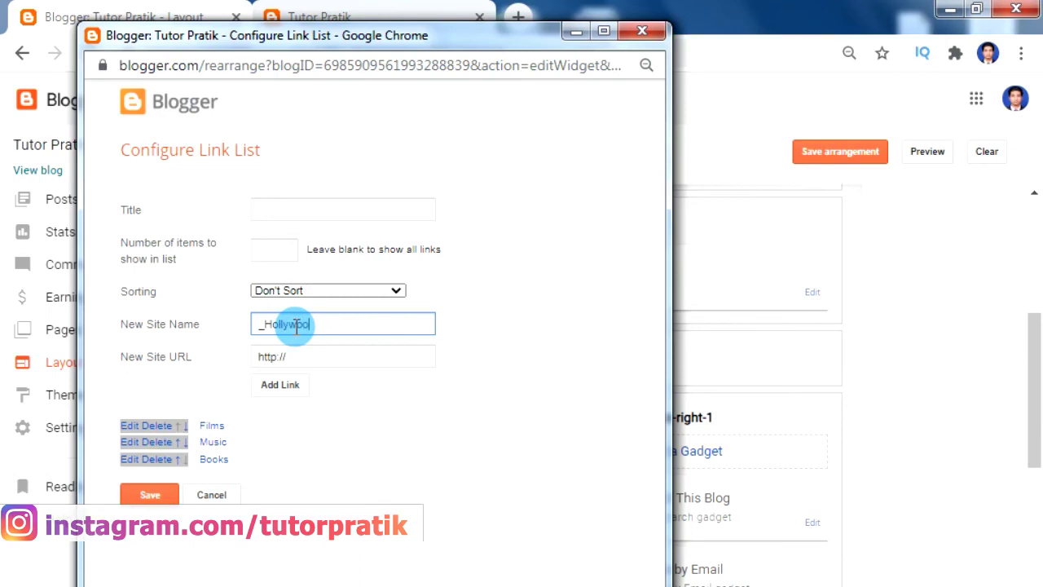
pyautogui.press('Tab')
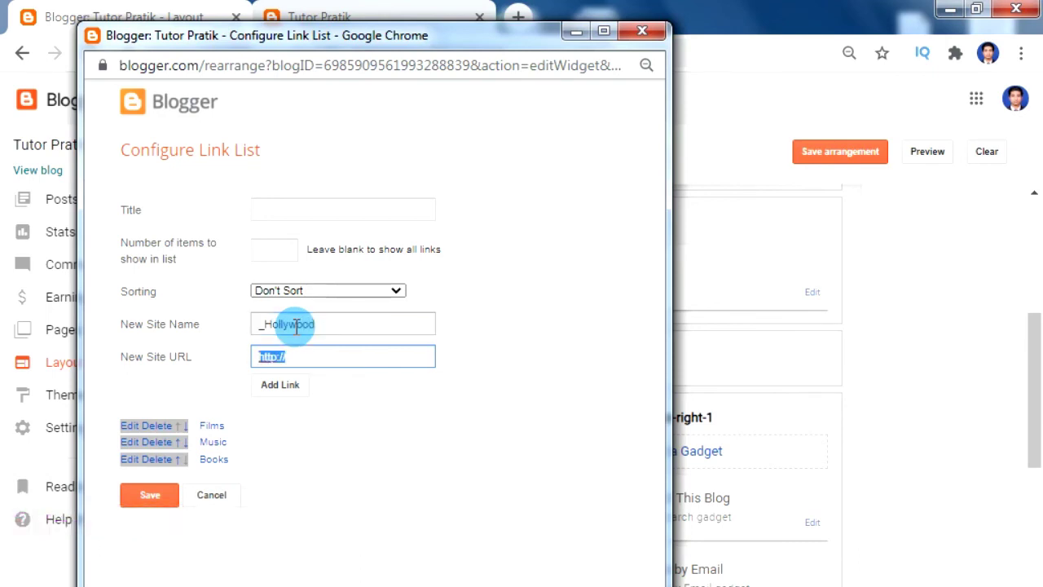
pyautogui.write('/search/laba')
pyautogui.write('l/Hollywood')
pyautogui.press('Return')
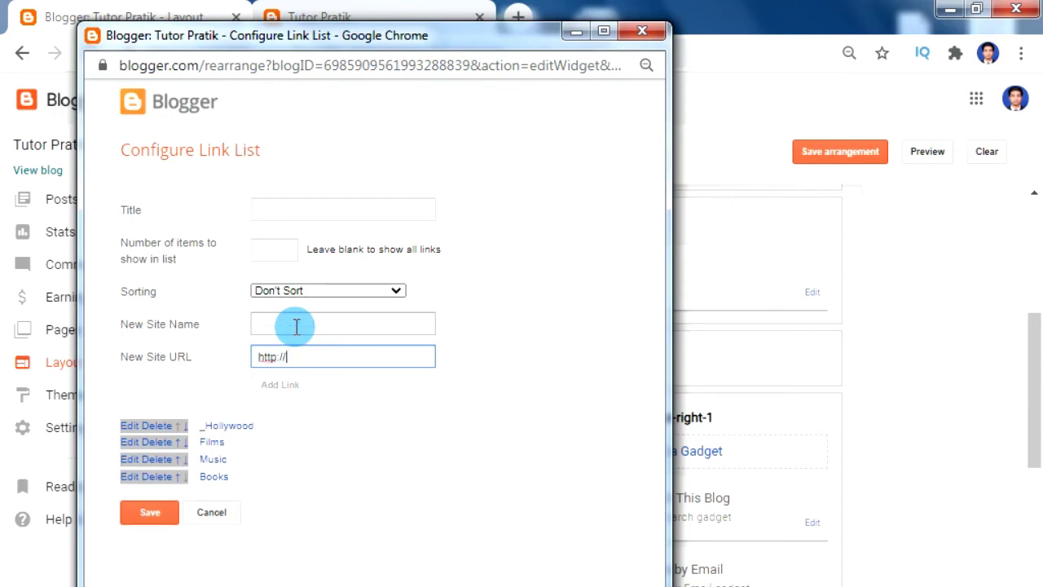
pyautogui.click(296, 326)
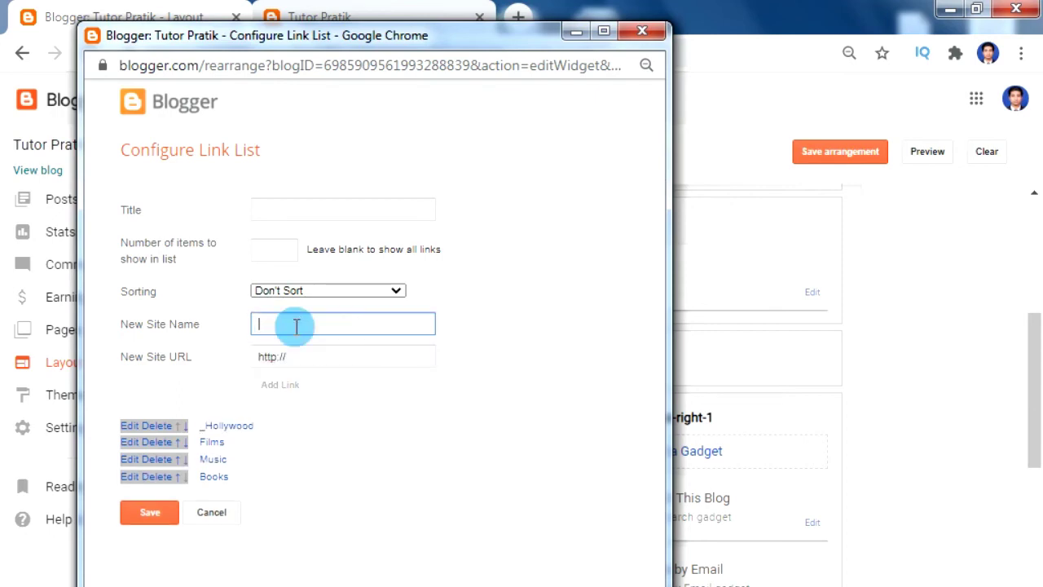
pyautogui.write('_Bollywood')
pyautogui.press('Tab')
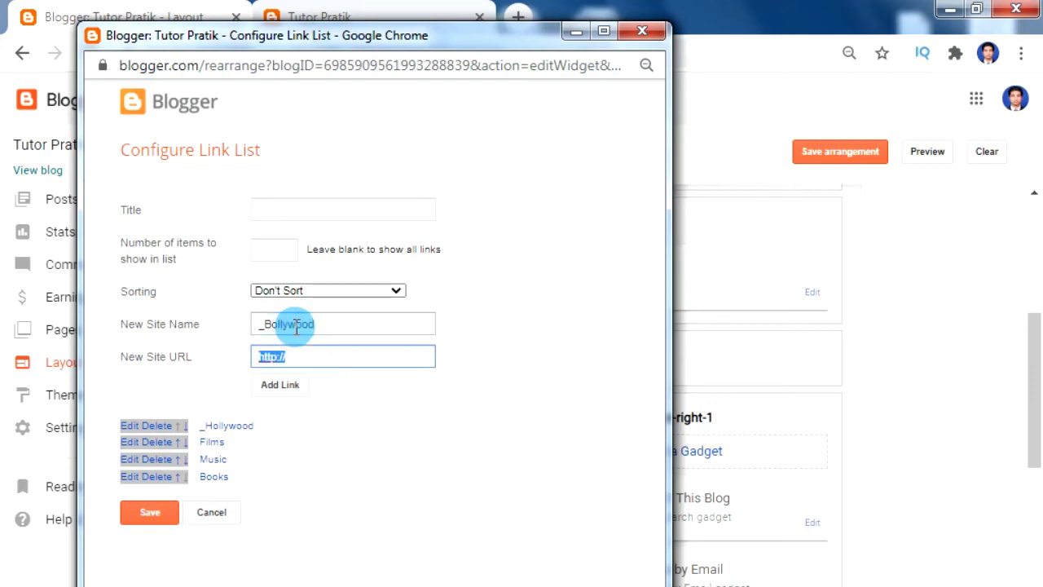
pyautogui.write('/search/labe')
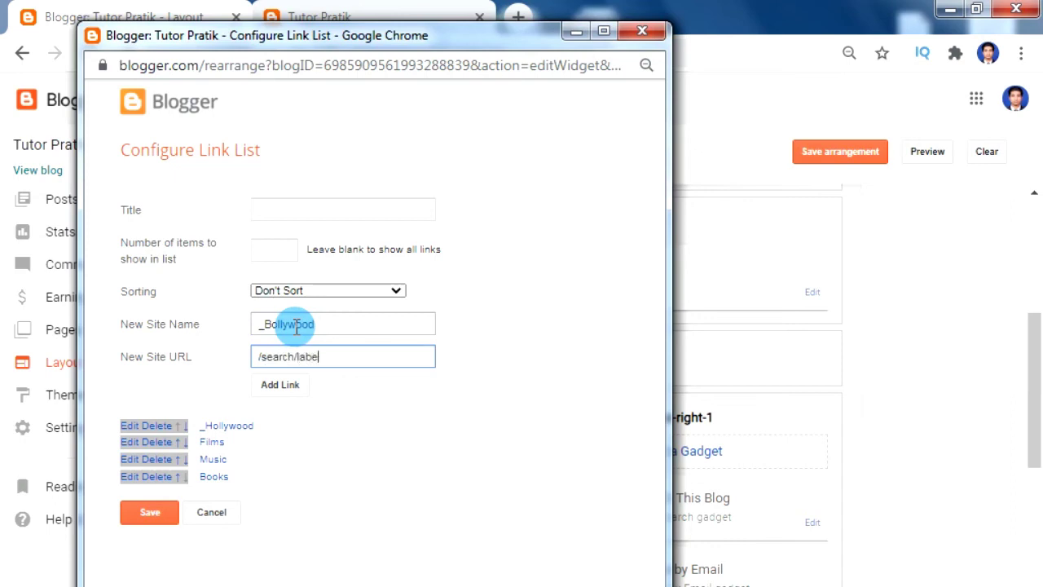
pyautogui.write('l/bollywood')
pyautogui.press('Return')
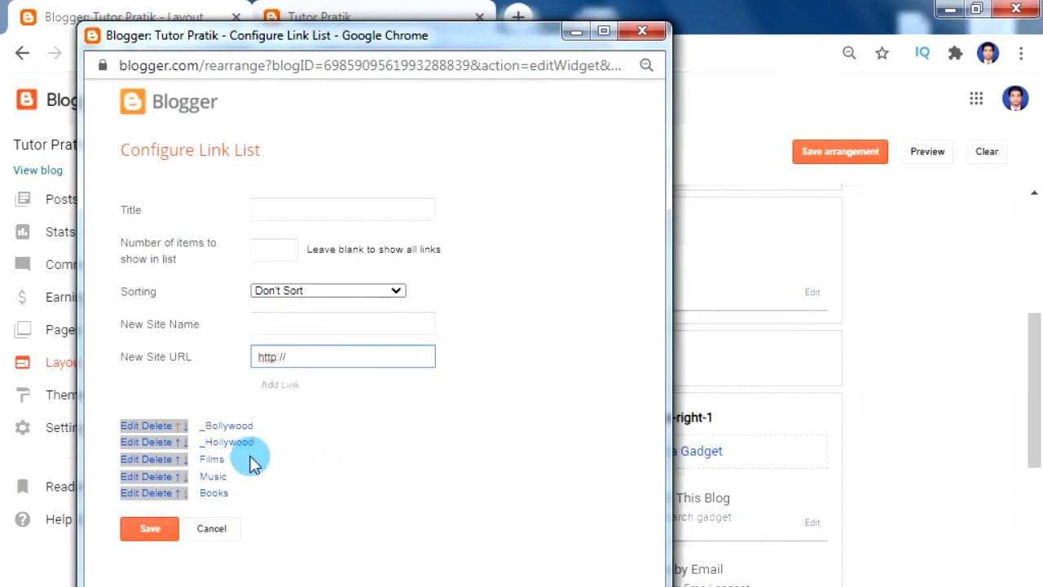
# Step: Move Films back to the top of the list and save it
pyautogui.click(177, 459)
pyautogui.click(176, 442)
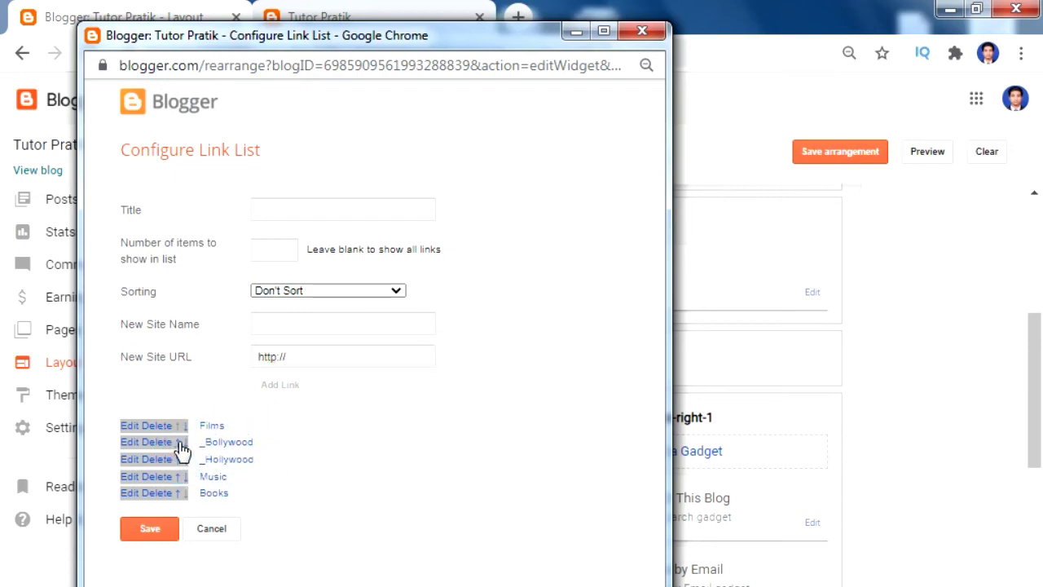
pyautogui.click(150, 530)
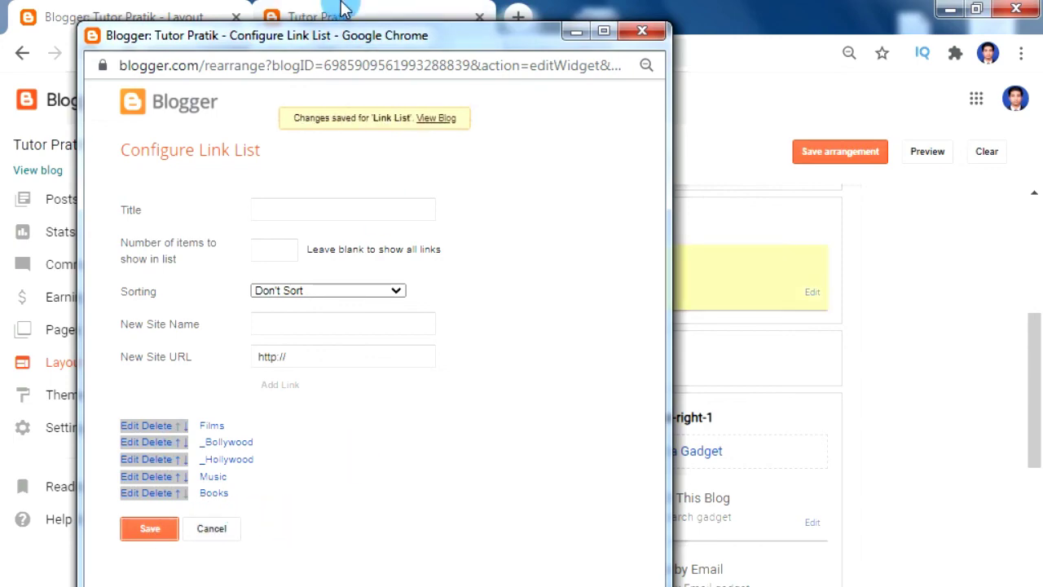
pyautogui.click(339, 8)
# Step: Reload the live blog and show the Films drop-down listing Bollywood and Hollywood
pyautogui.click(88, 53)
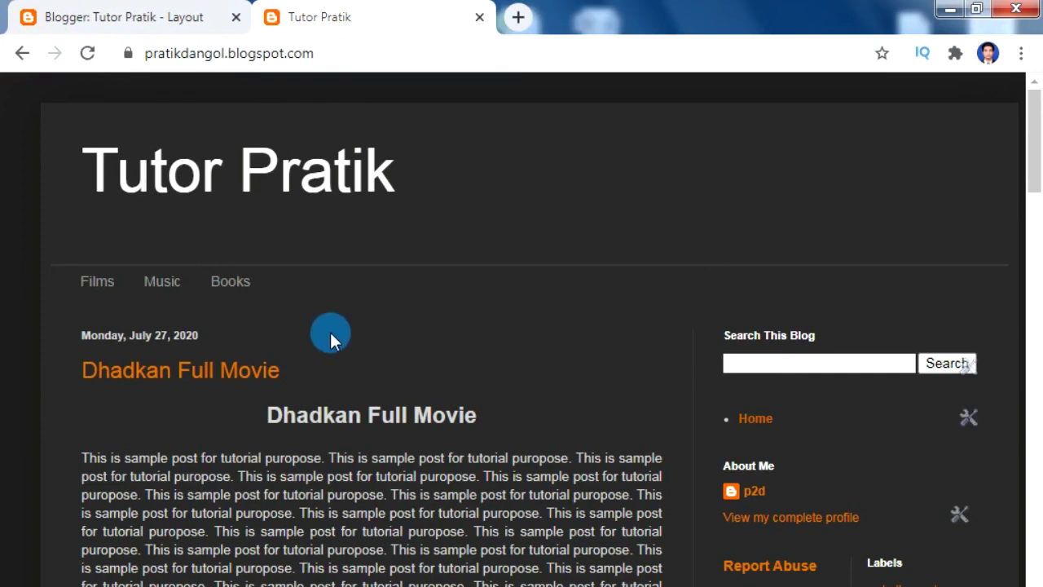
pyautogui.moveTo(90, 283)
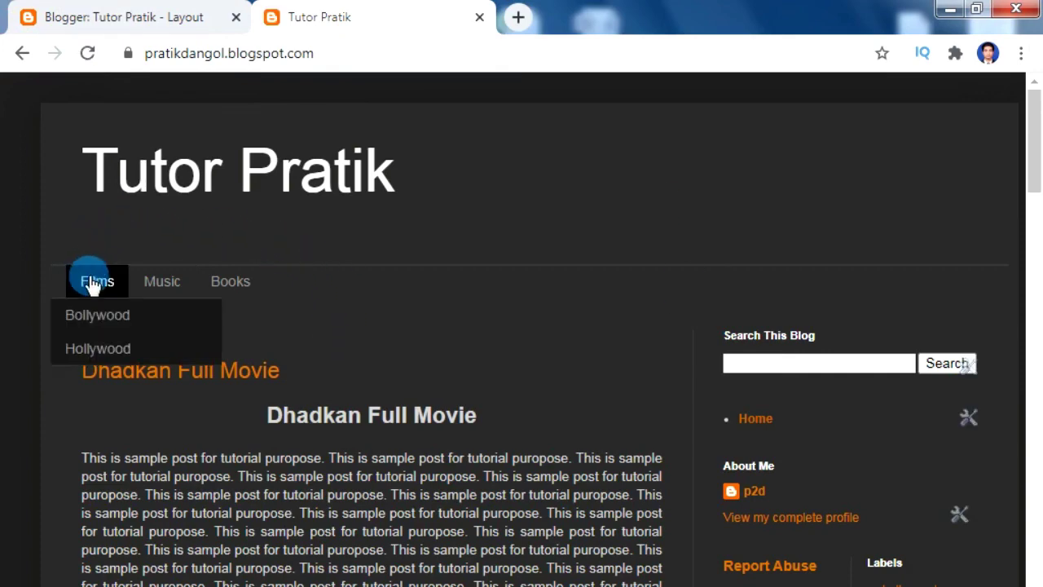